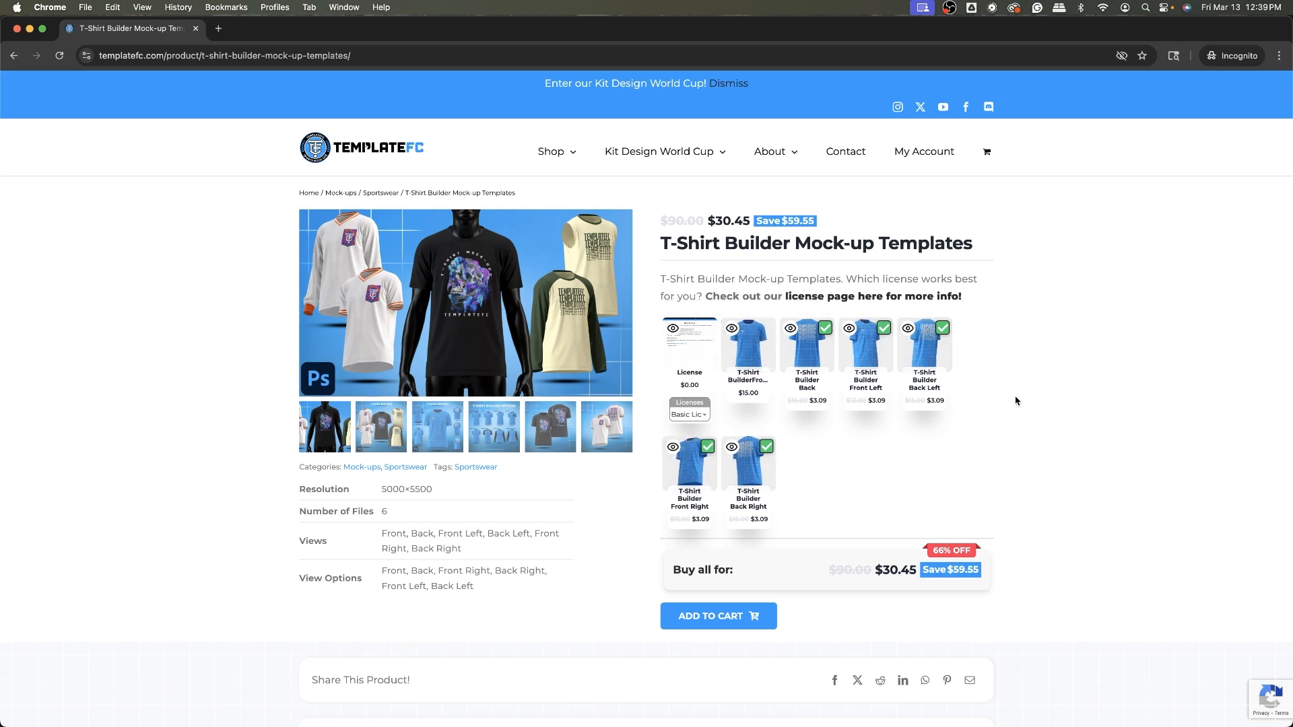
Step: Examine the license options offered for the T-Shirt Builder mock-up templates
left_click(694, 414)
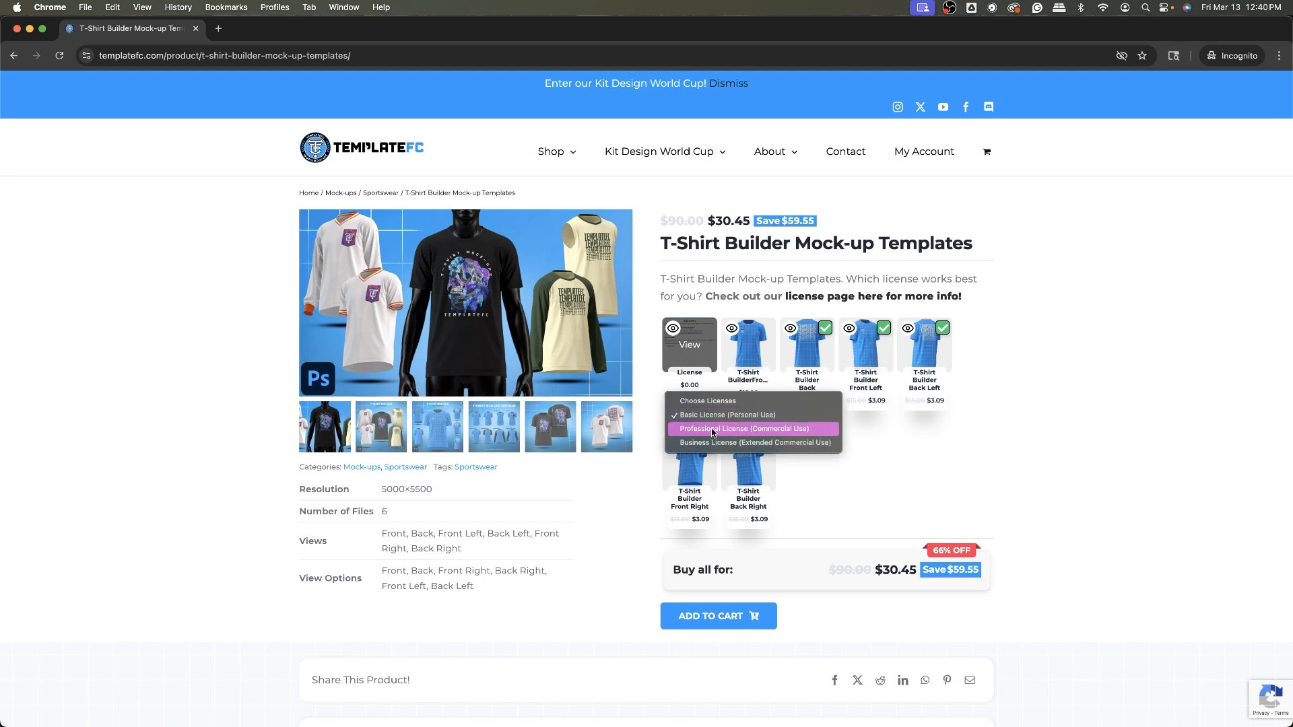
left_click(1136, 396)
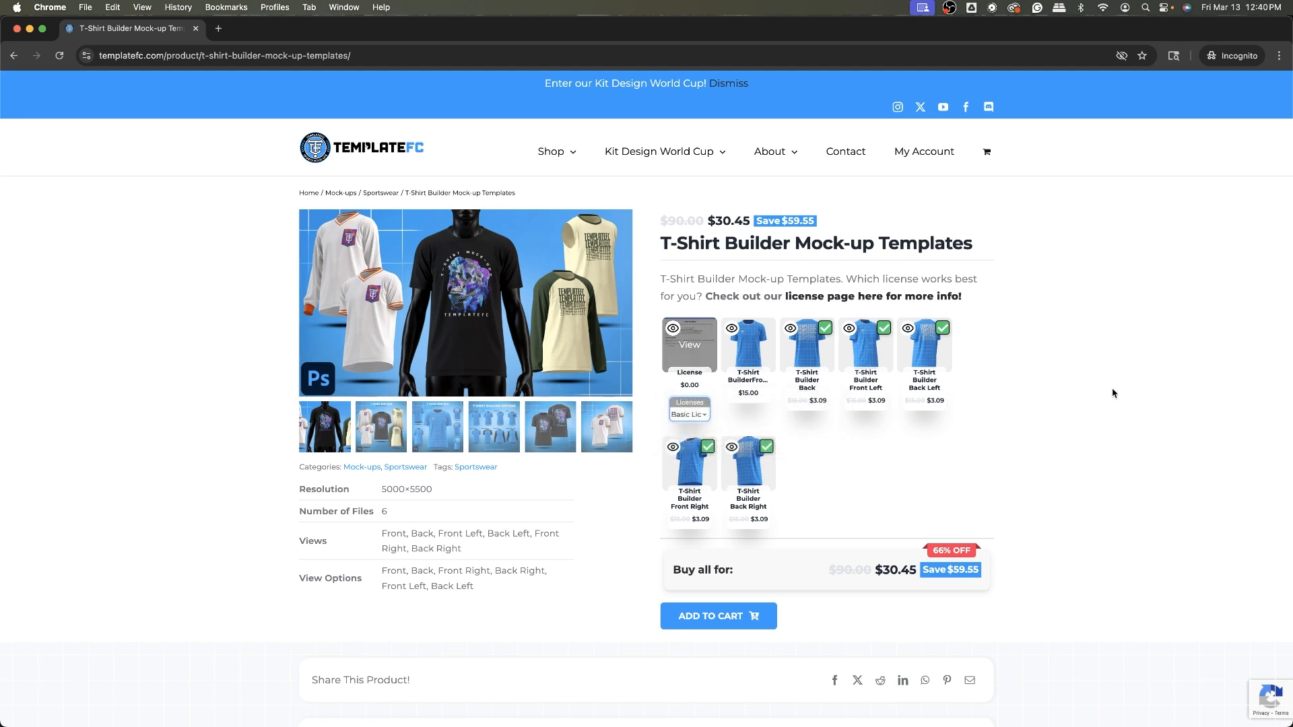
left_click(687, 415)
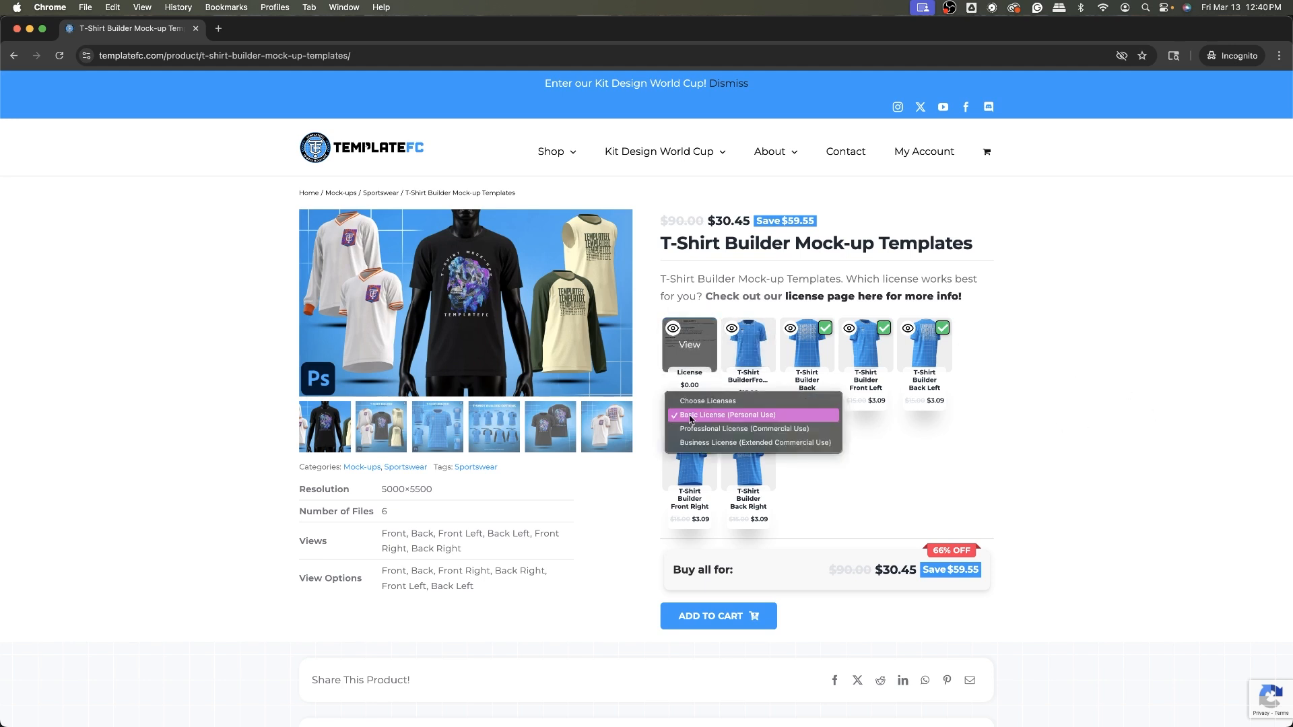
left_click(976, 410)
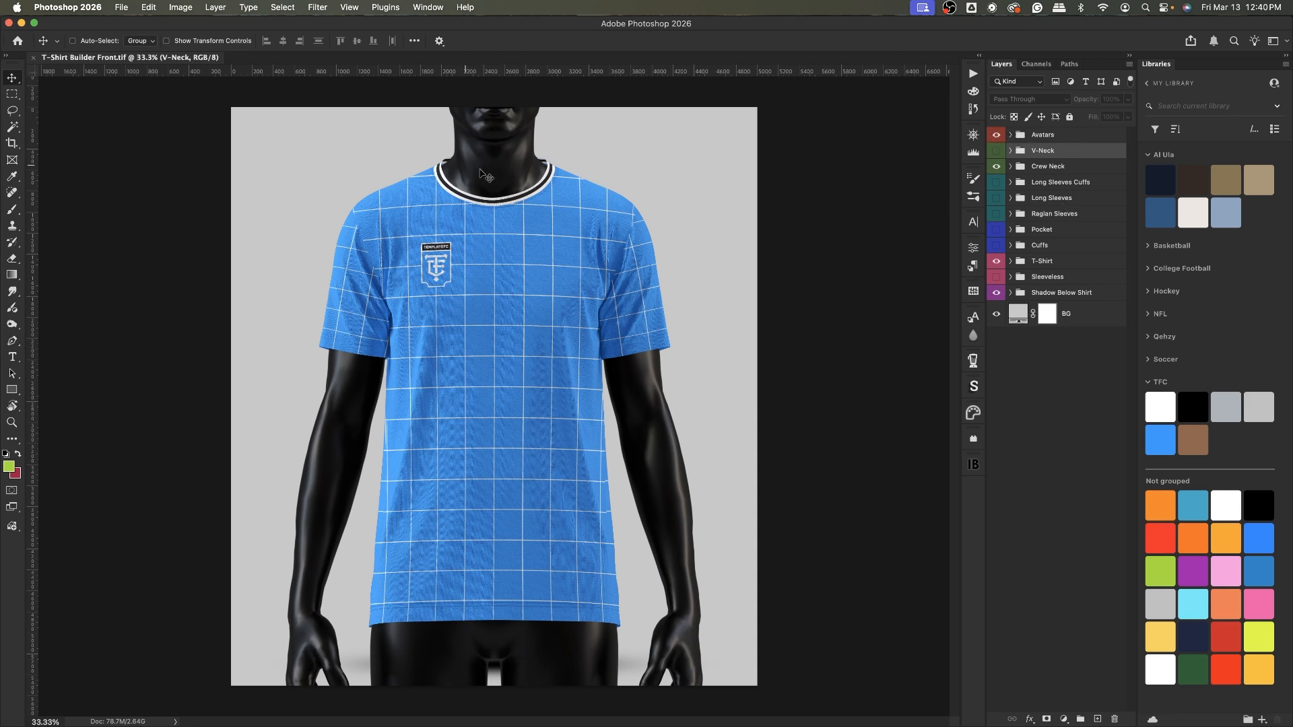
Step: Try the mock-up without the Crew Neck Avatar layer, and restore that layer
left_click(1010, 135)
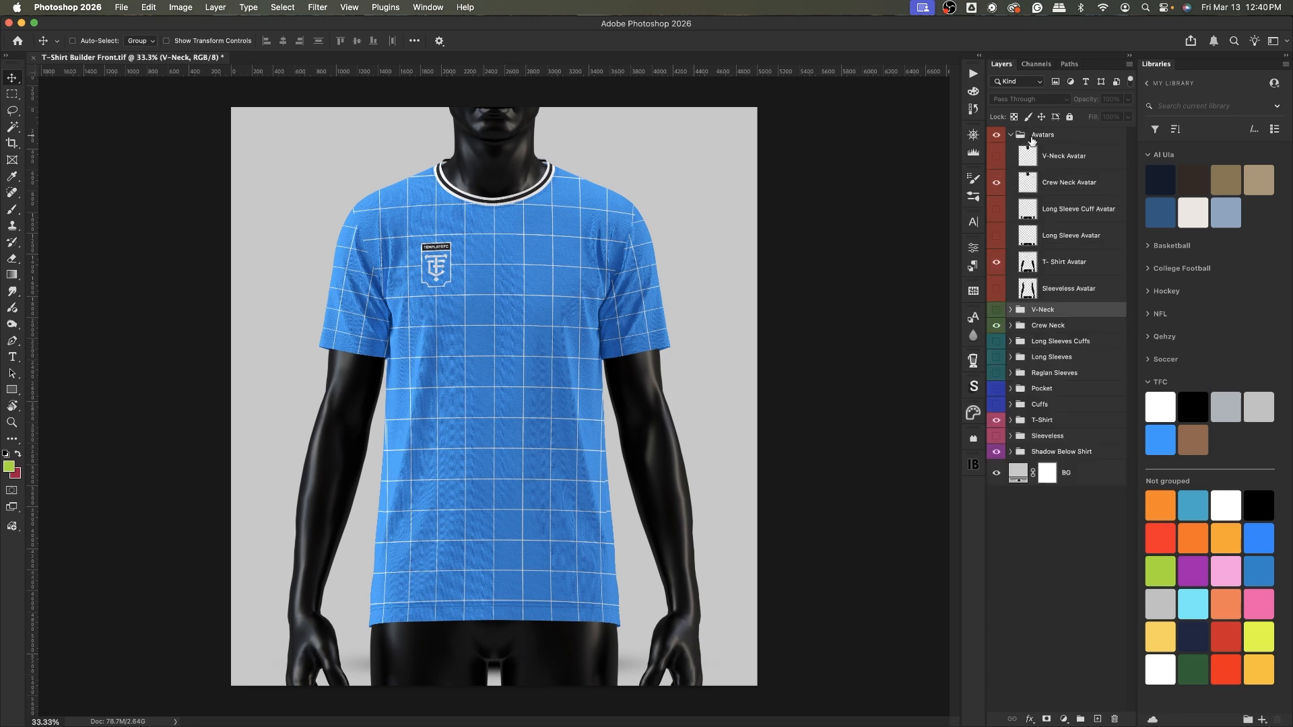
left_click(996, 181)
left_click(997, 186)
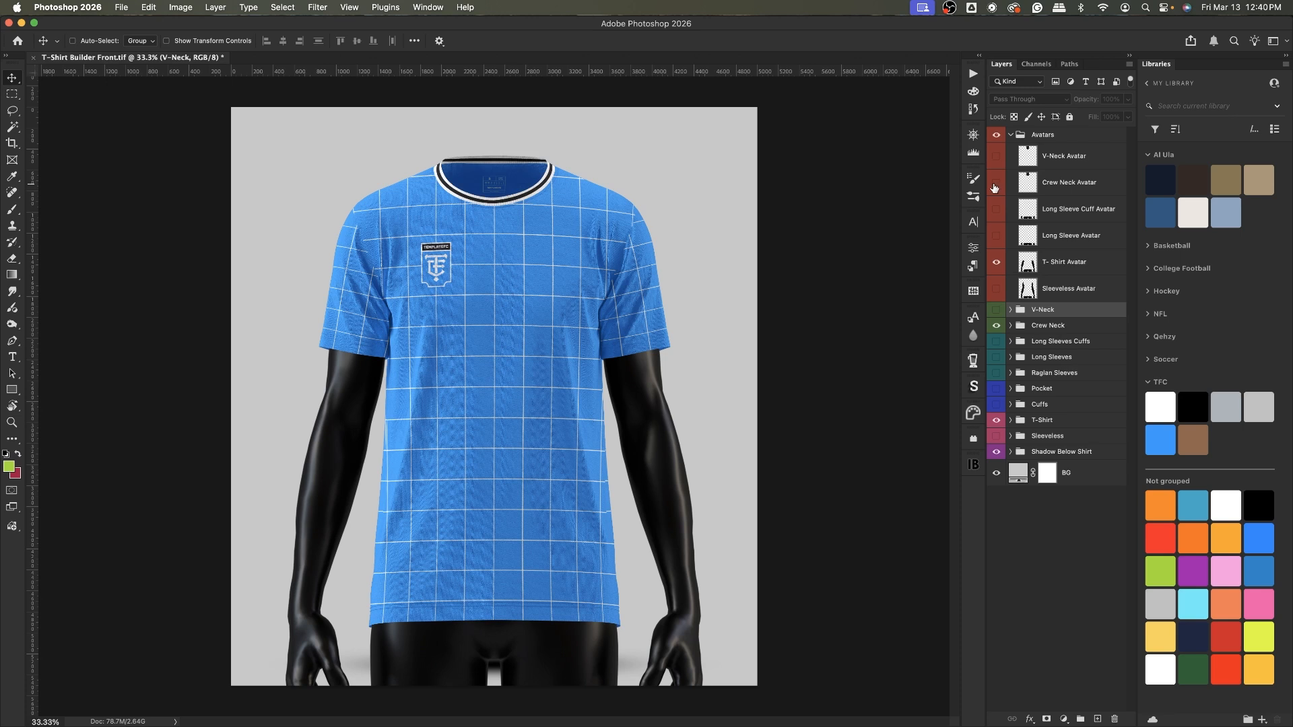
left_click(996, 184)
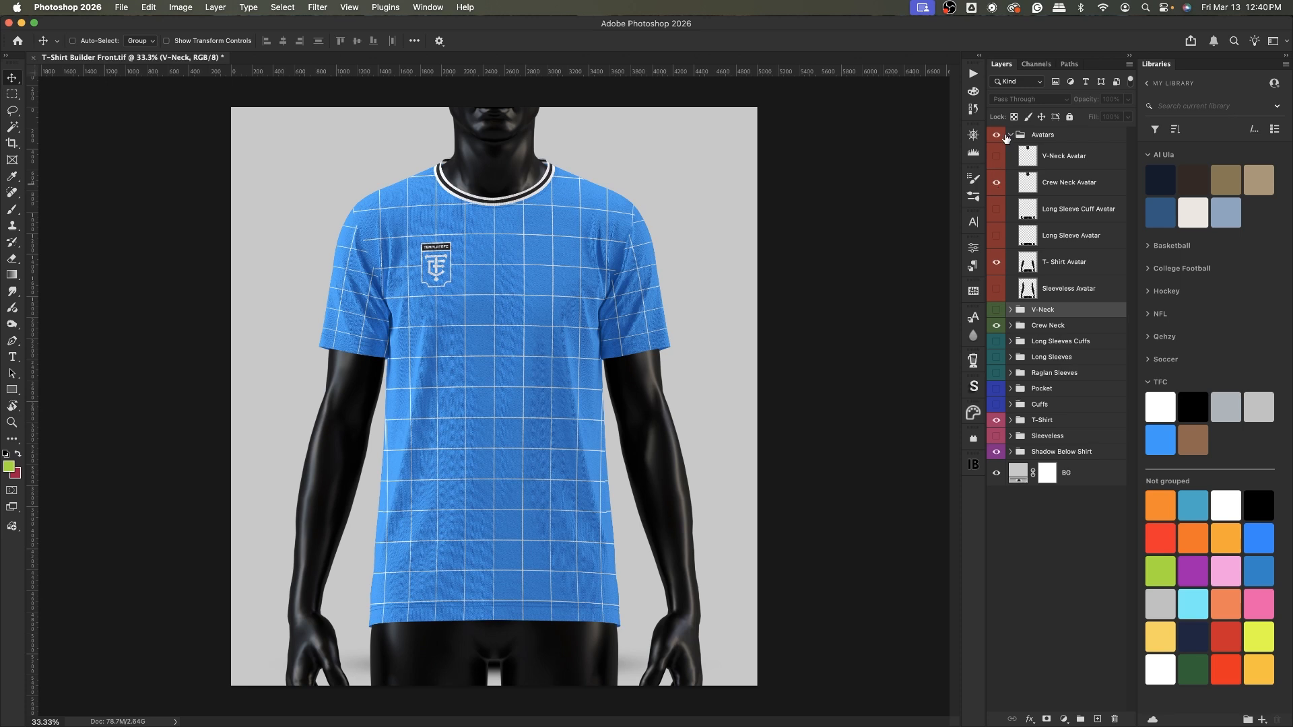
Step: Collapse the Avatars group and hide it entirely
left_click(1010, 135)
left_click(996, 135)
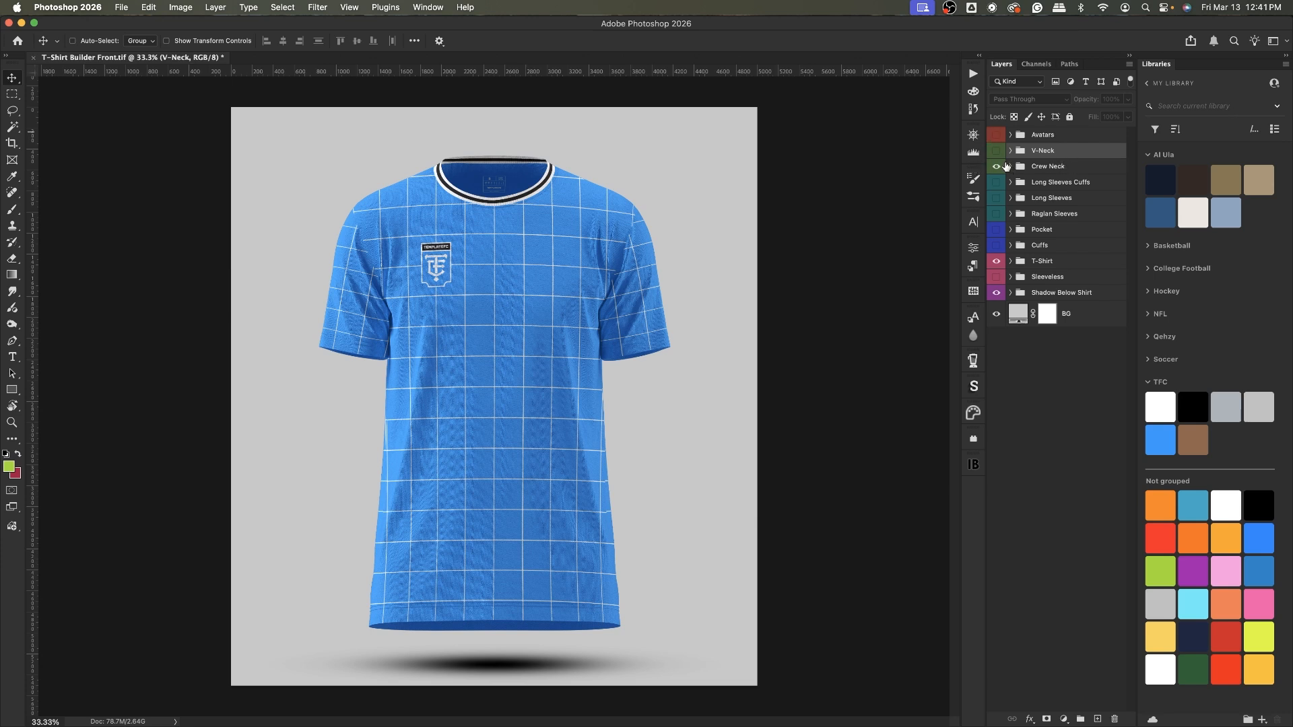
Step: Try the V-Neck group in place of Crew Neck, and restore the Crew Neck collar
left_click(997, 167)
left_click(996, 151)
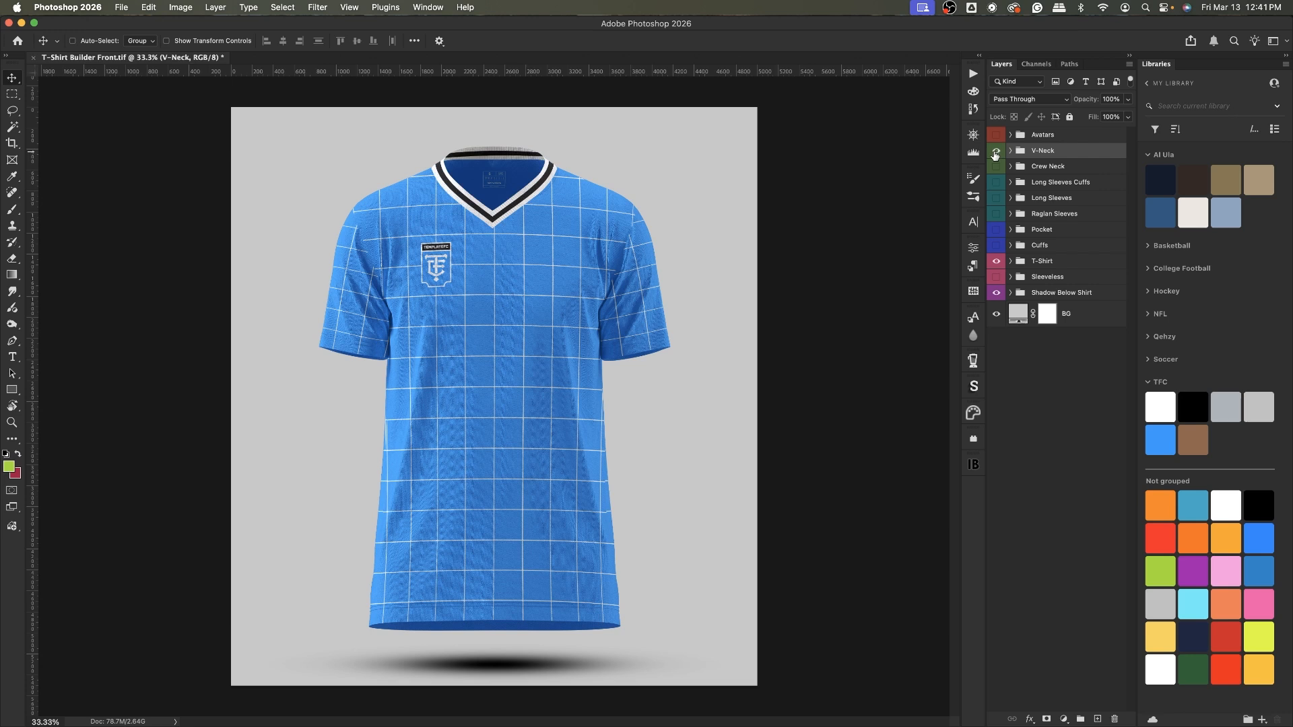
left_click(996, 151)
left_click(996, 166)
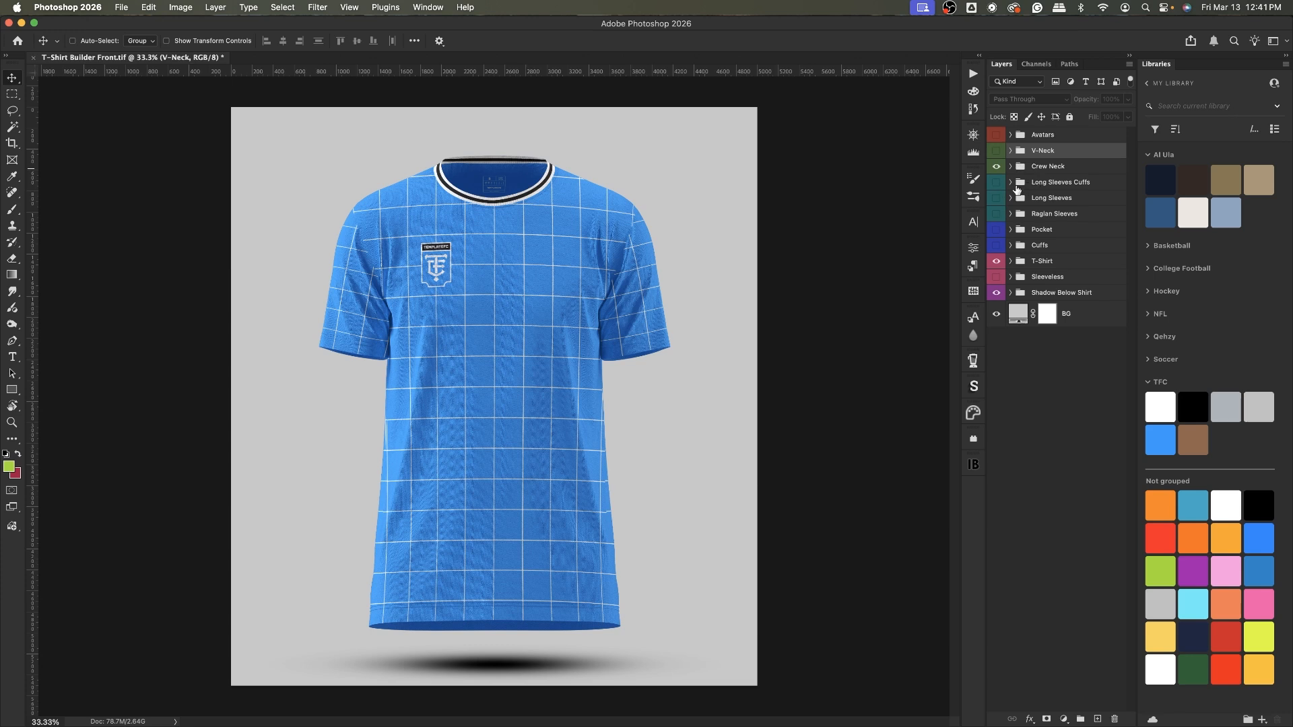
Step: Preview the Raglan Sleeves, Long Sleeves and Long Sleeves Cuffs groups one at a time, hiding each again
left_click(996, 214)
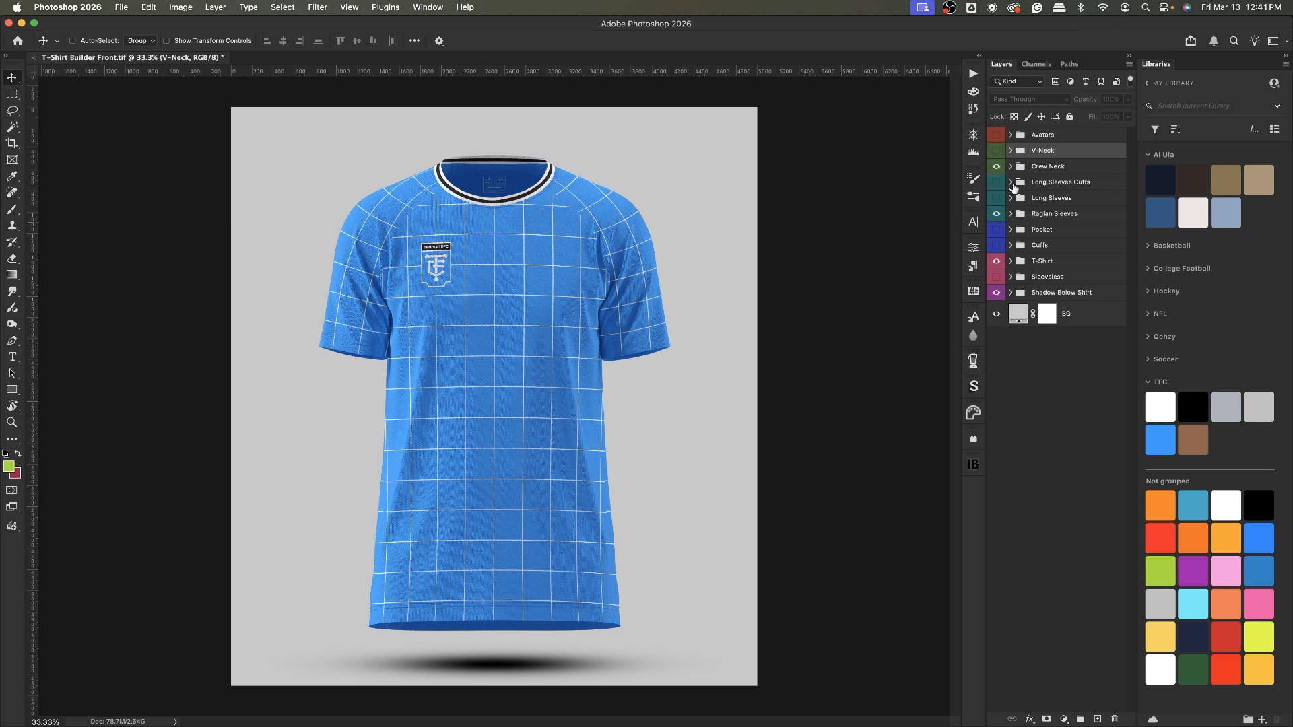
left_click(996, 214)
left_click(997, 198)
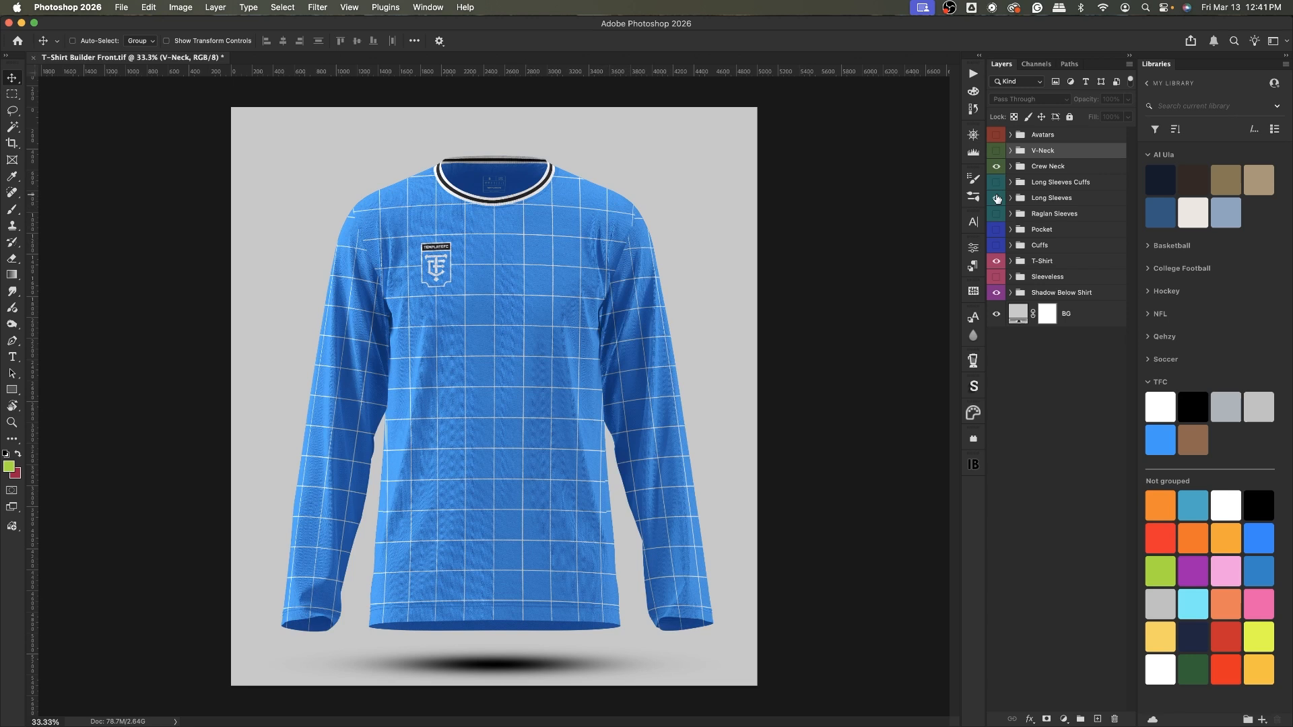
left_click(997, 198)
left_click(996, 182)
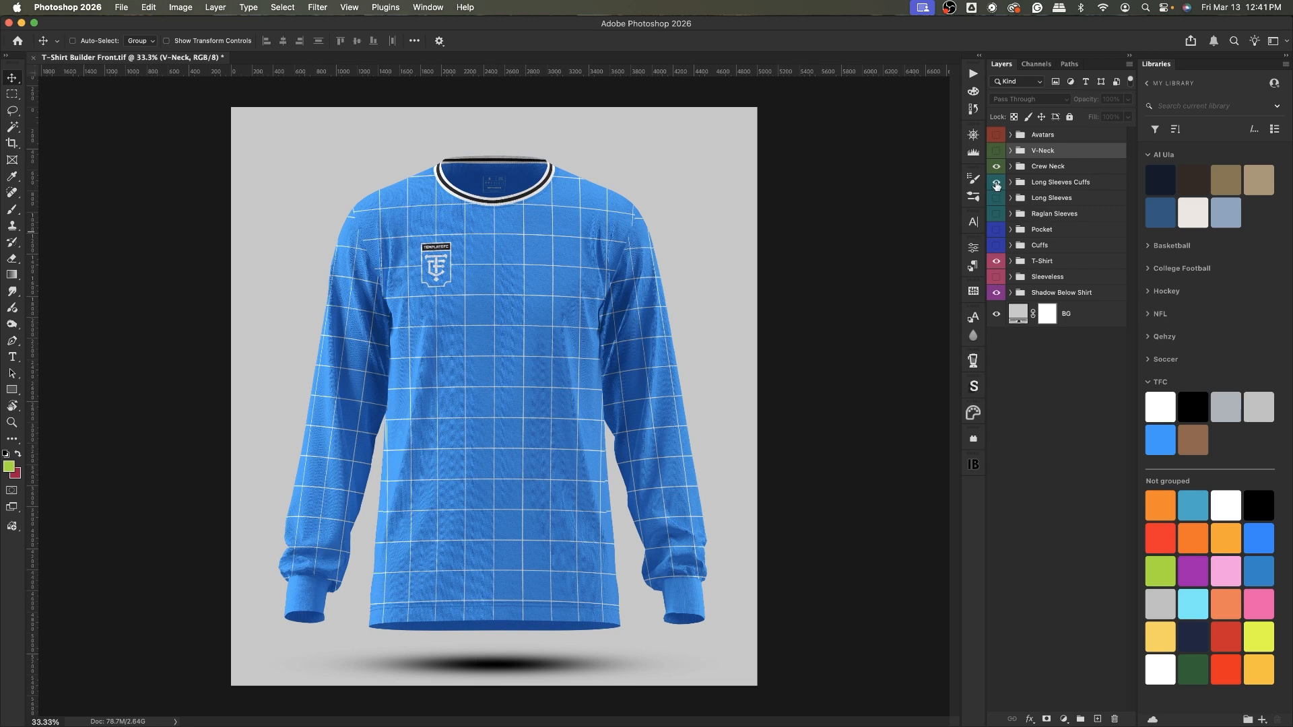
left_click(996, 183)
Step: Show Long Sleeves and Raglan Sleeves together and try black on both Base layers with the sleeve designs hidden
left_click(997, 198)
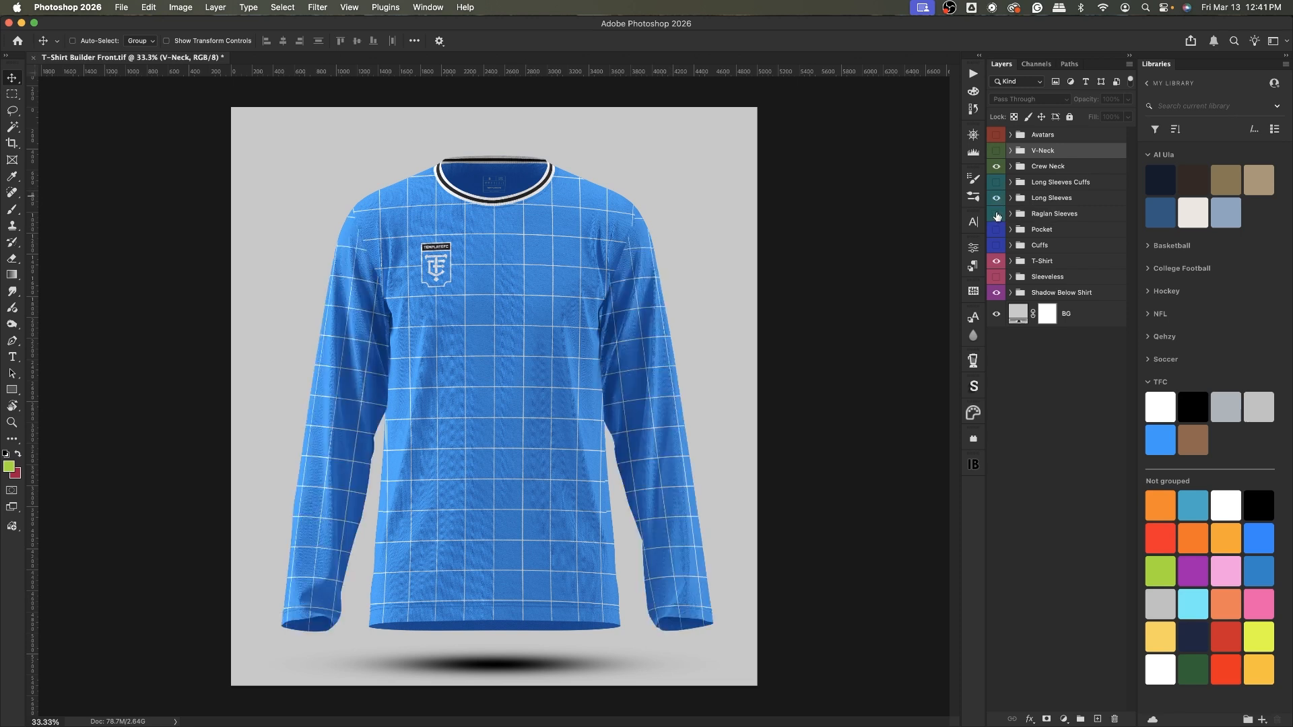
left_click(997, 214)
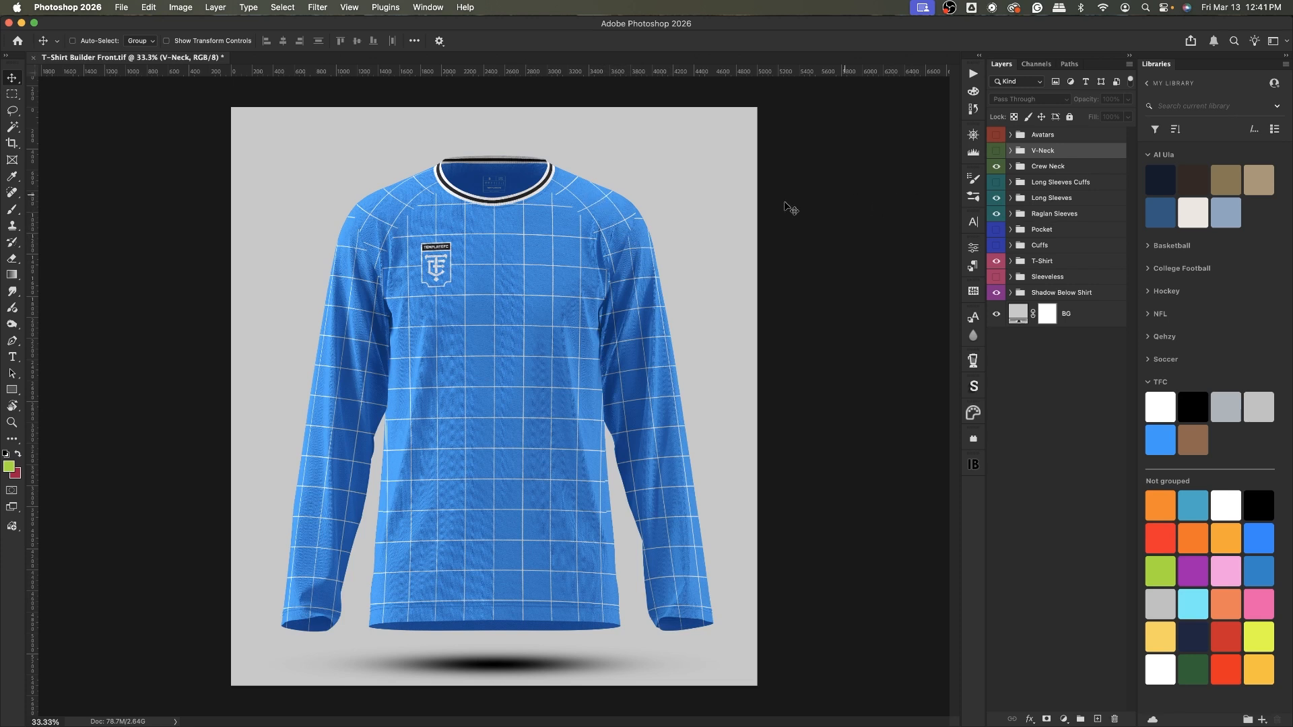
left_click(1010, 213)
left_click(1010, 198)
left_click(1099, 365)
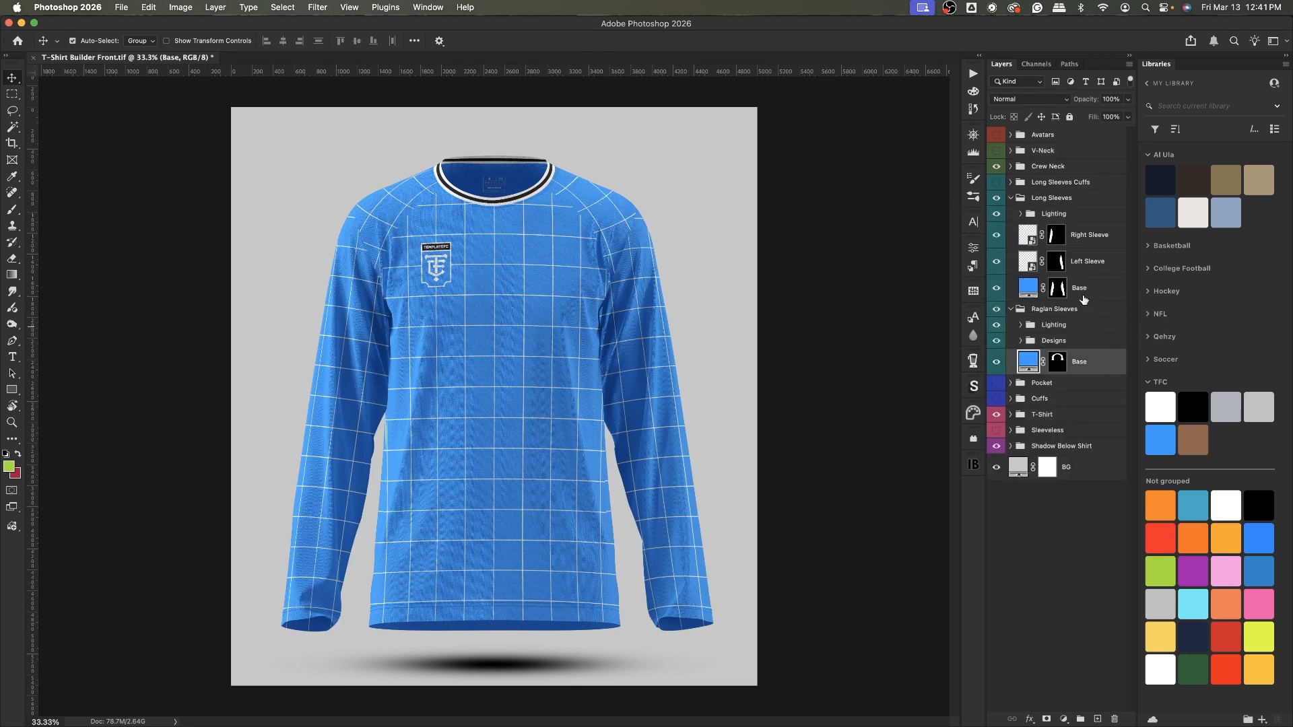
left_click(1083, 291, "super")
left_click(997, 341)
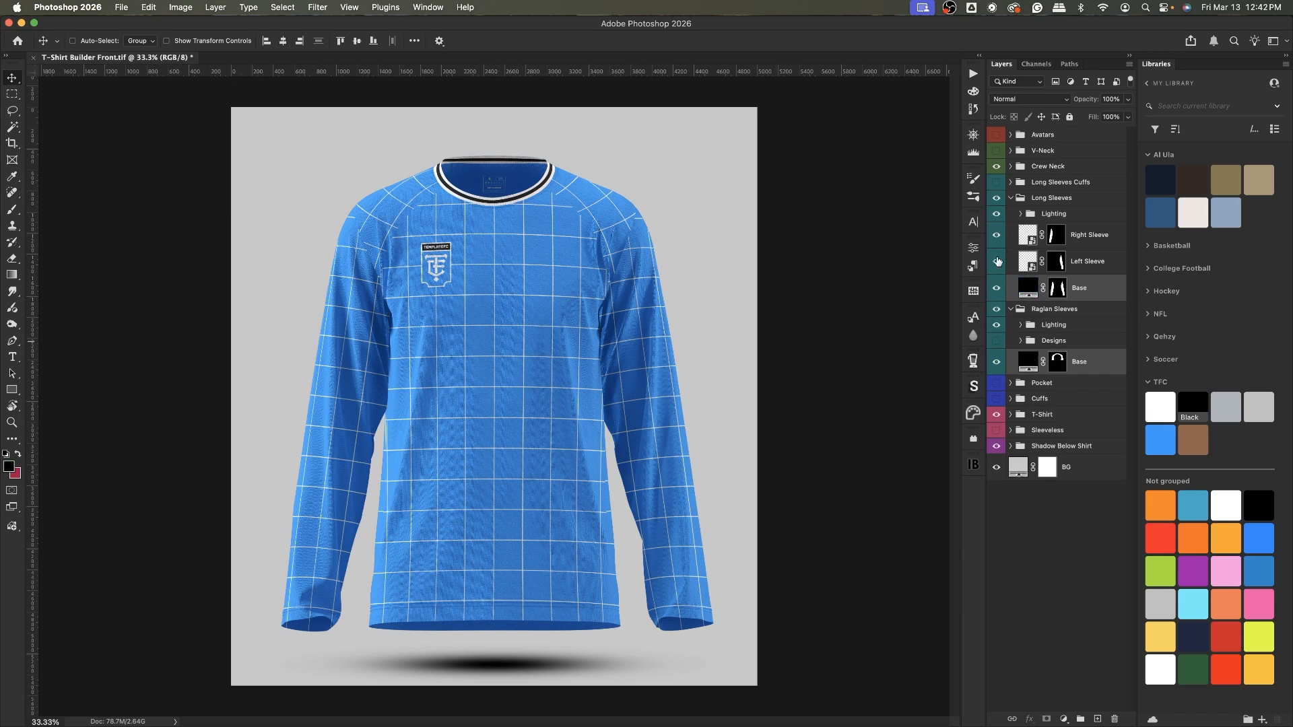
left_click_drag(997, 260, 996, 241)
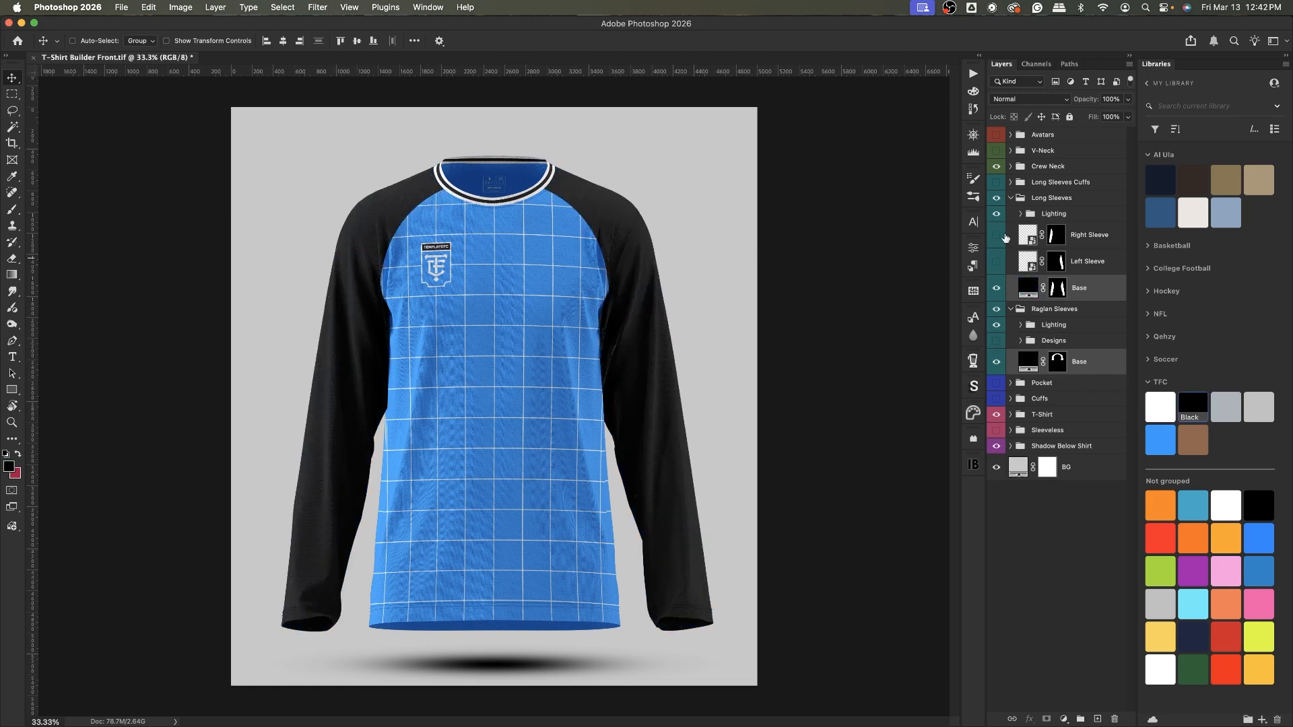
Step: Undo the black recolor and hidden sleeve designs, collapse both sleeve groups and hide Raglan Sleeves
key("super+z")
key("super+z")
key("super+z")
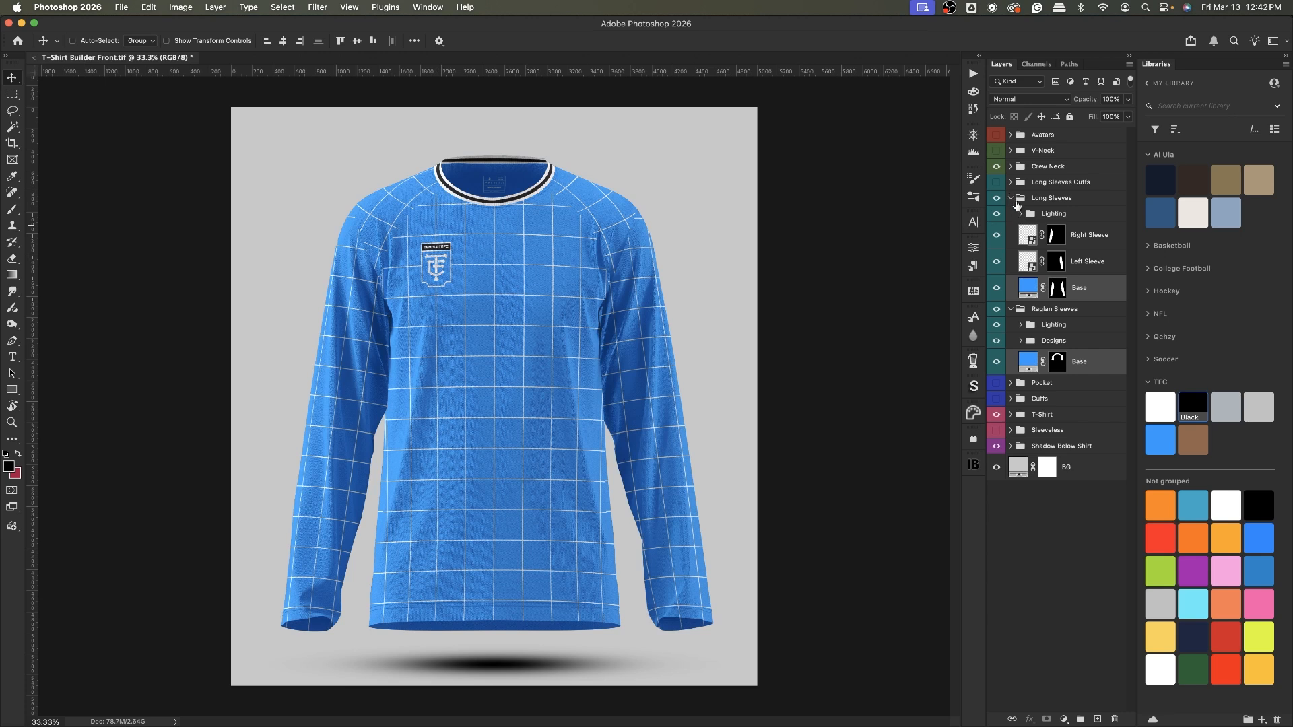
left_click(1010, 199)
left_click(1010, 214)
left_click(996, 213)
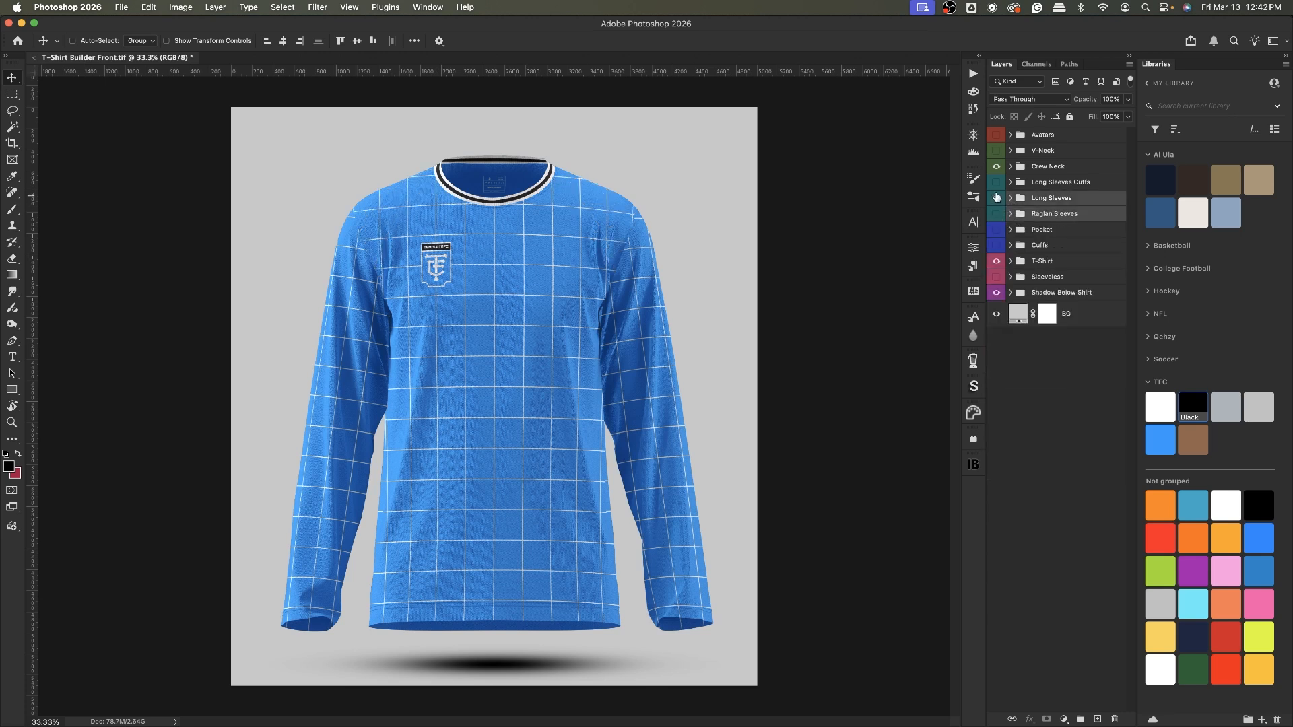
Step: Try the Long Sleeves Cuffs group on top of Long Sleeves, and hide both groups
left_click(996, 183)
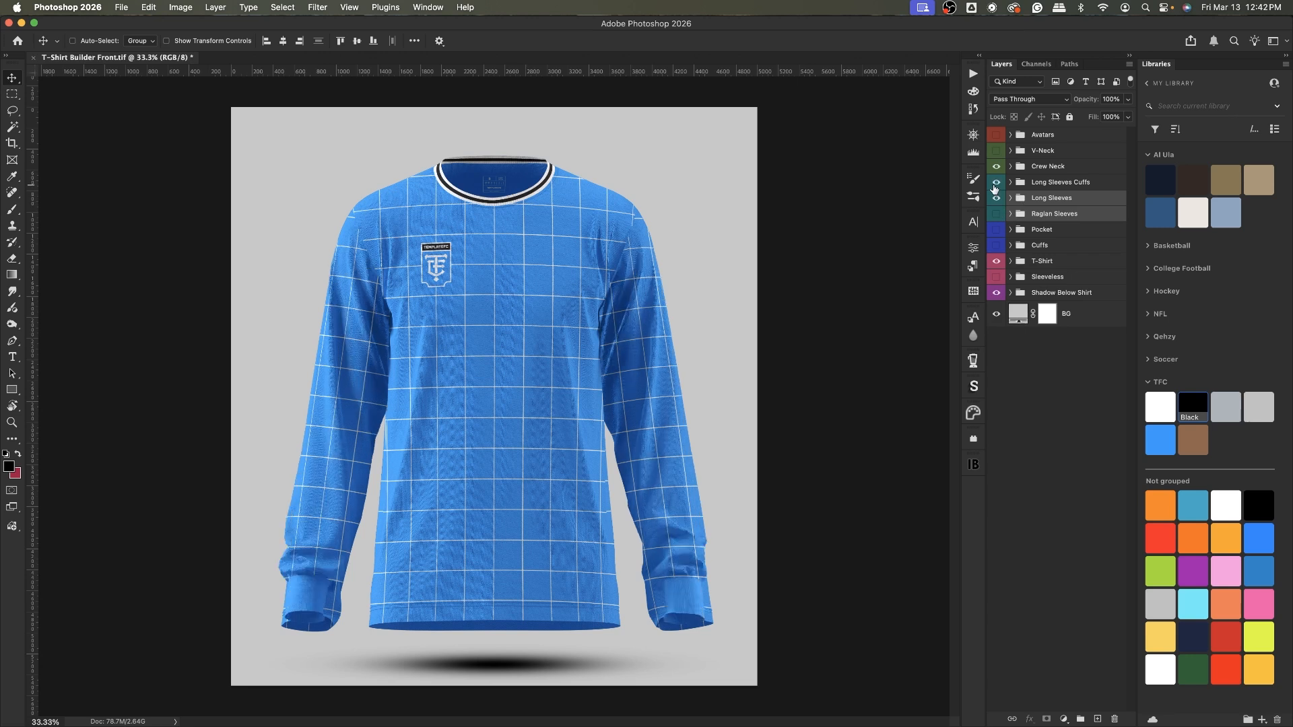
left_click(996, 184)
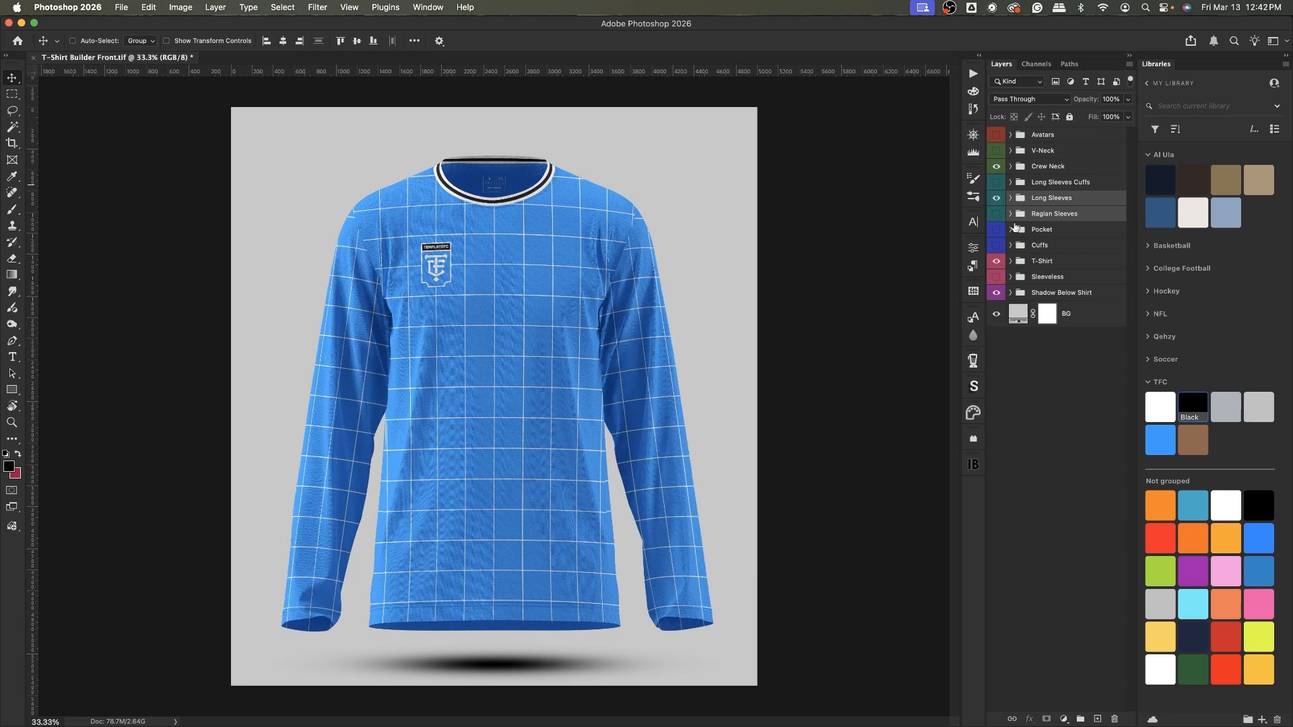
left_click(1052, 231)
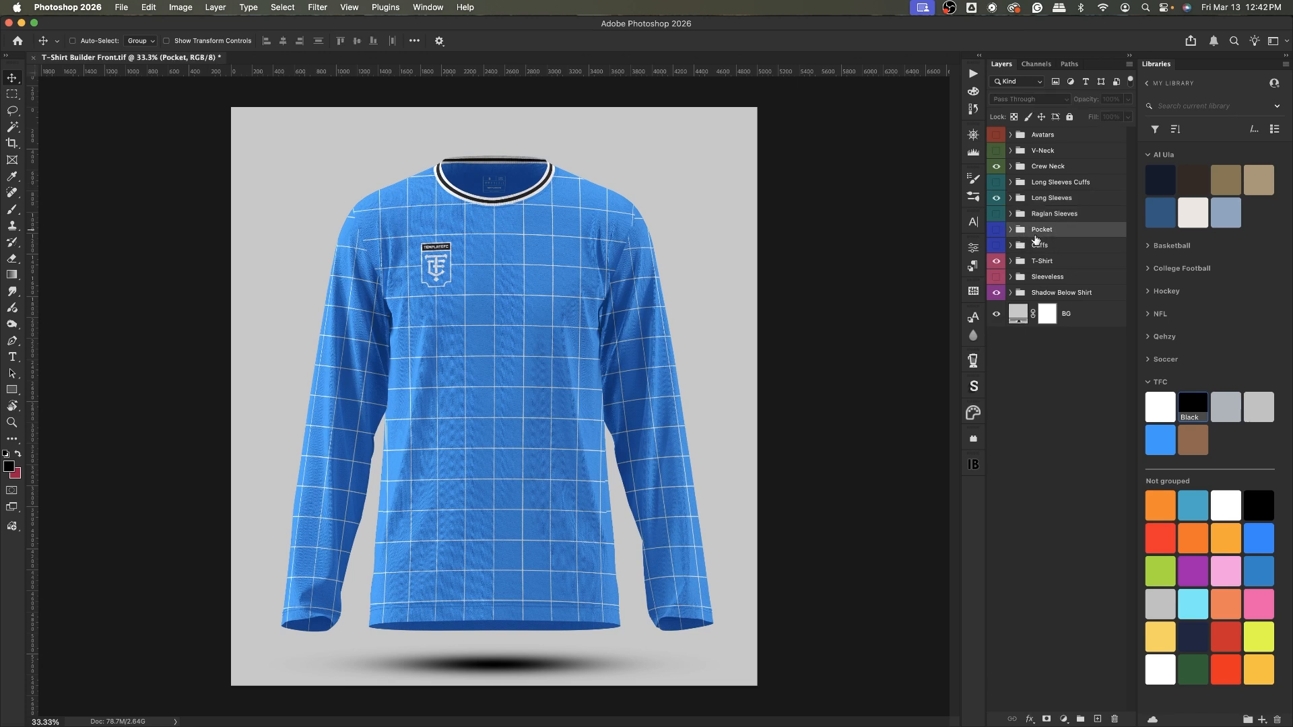
left_click(997, 198)
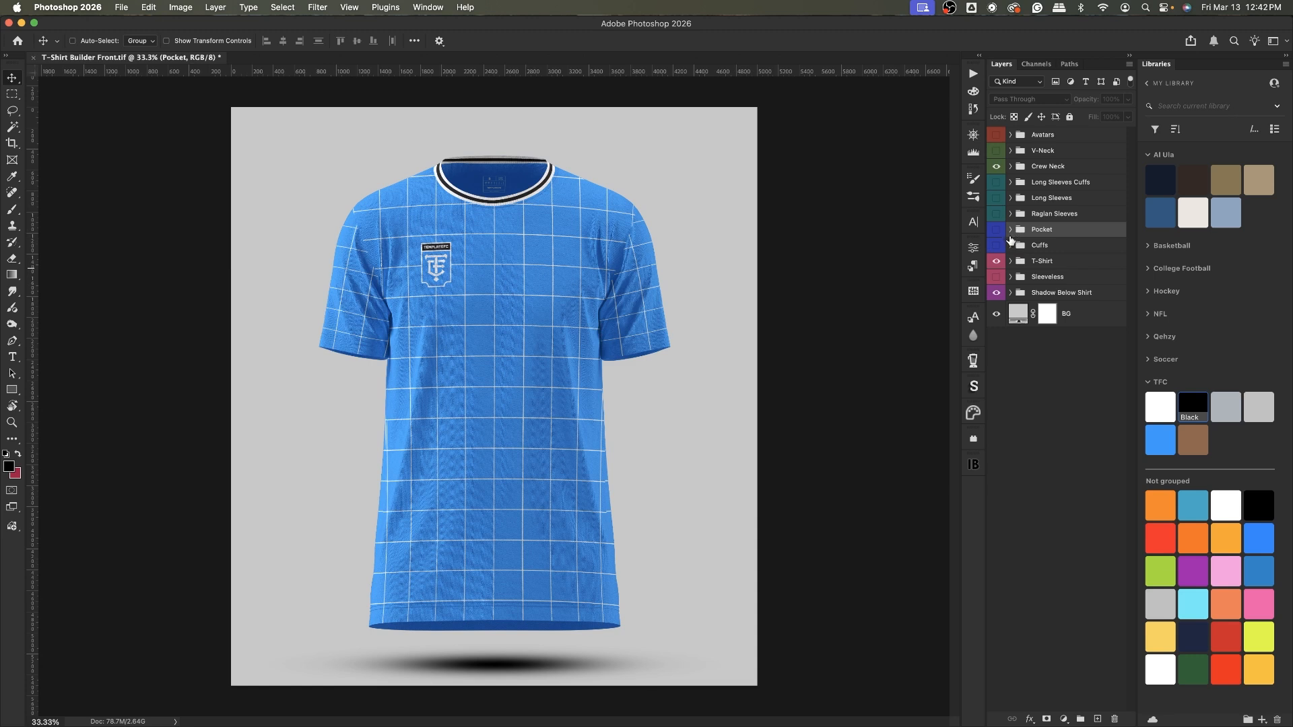
Step: Preview the Cuffs group and the Pocket group on the T-shirt separately, hiding each again
left_click(992, 247)
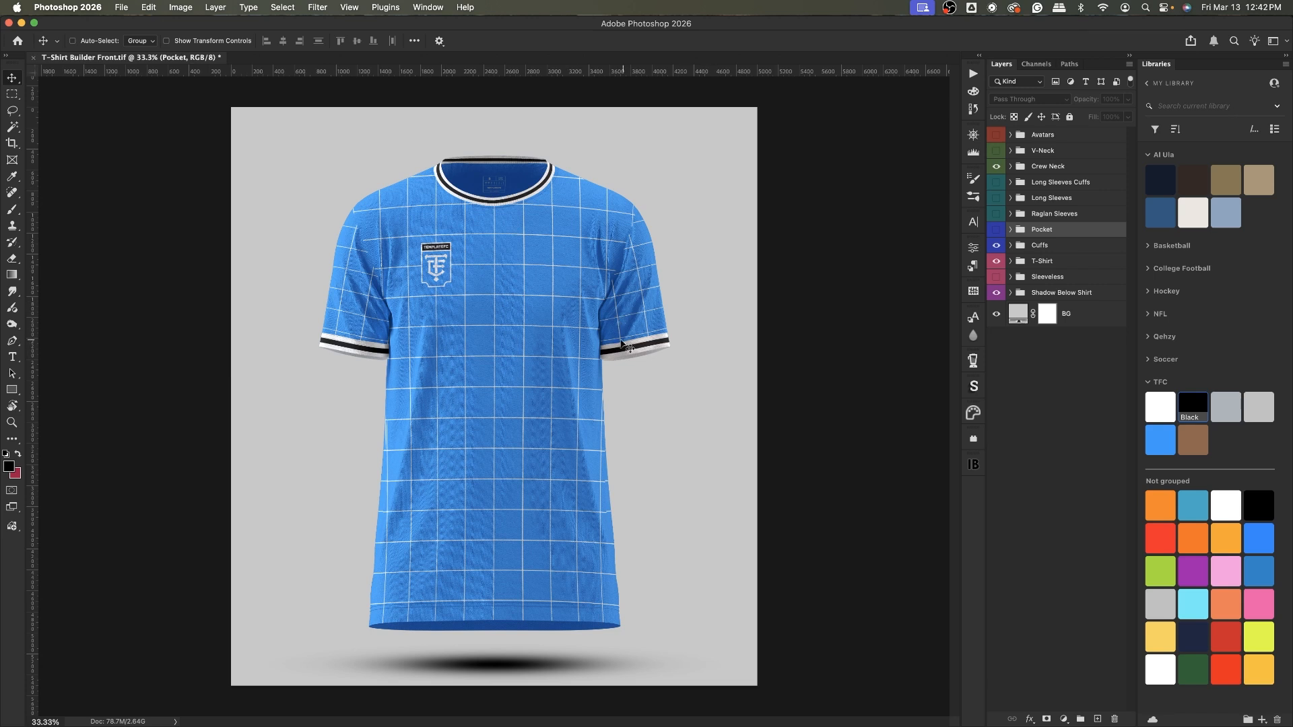
left_click(996, 245)
left_click(996, 229)
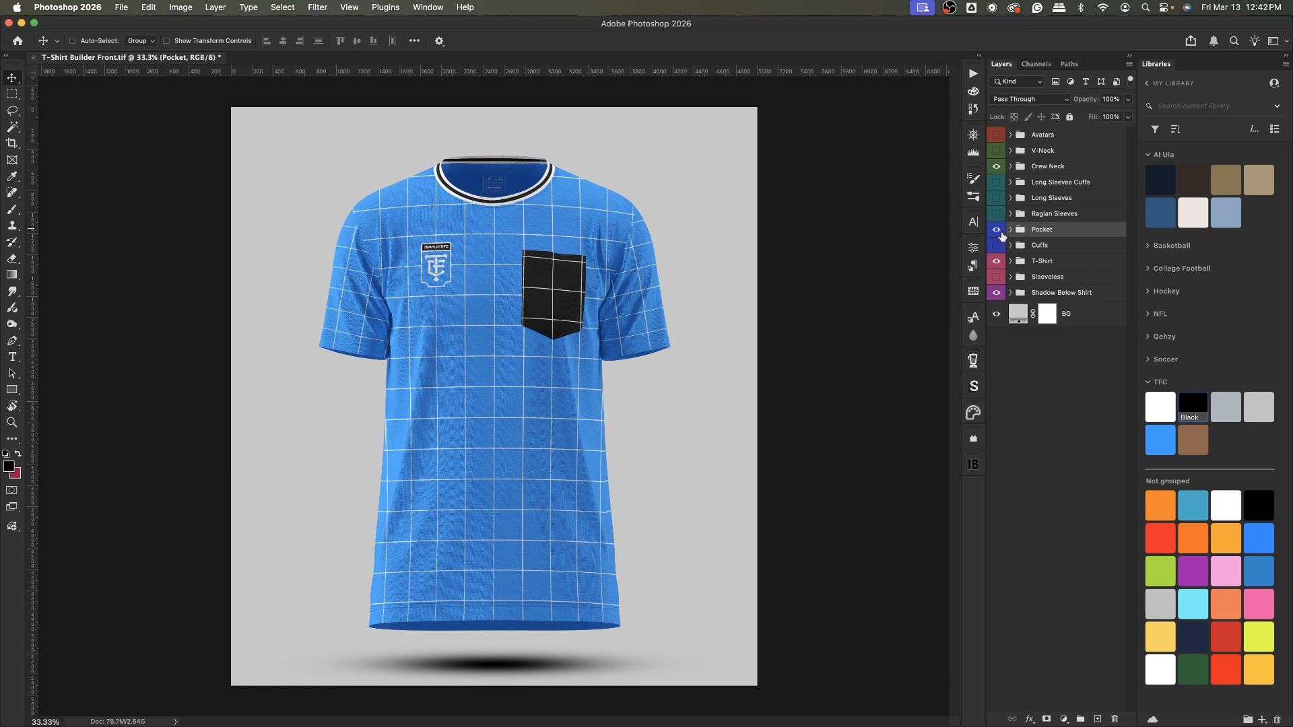
left_click(996, 229)
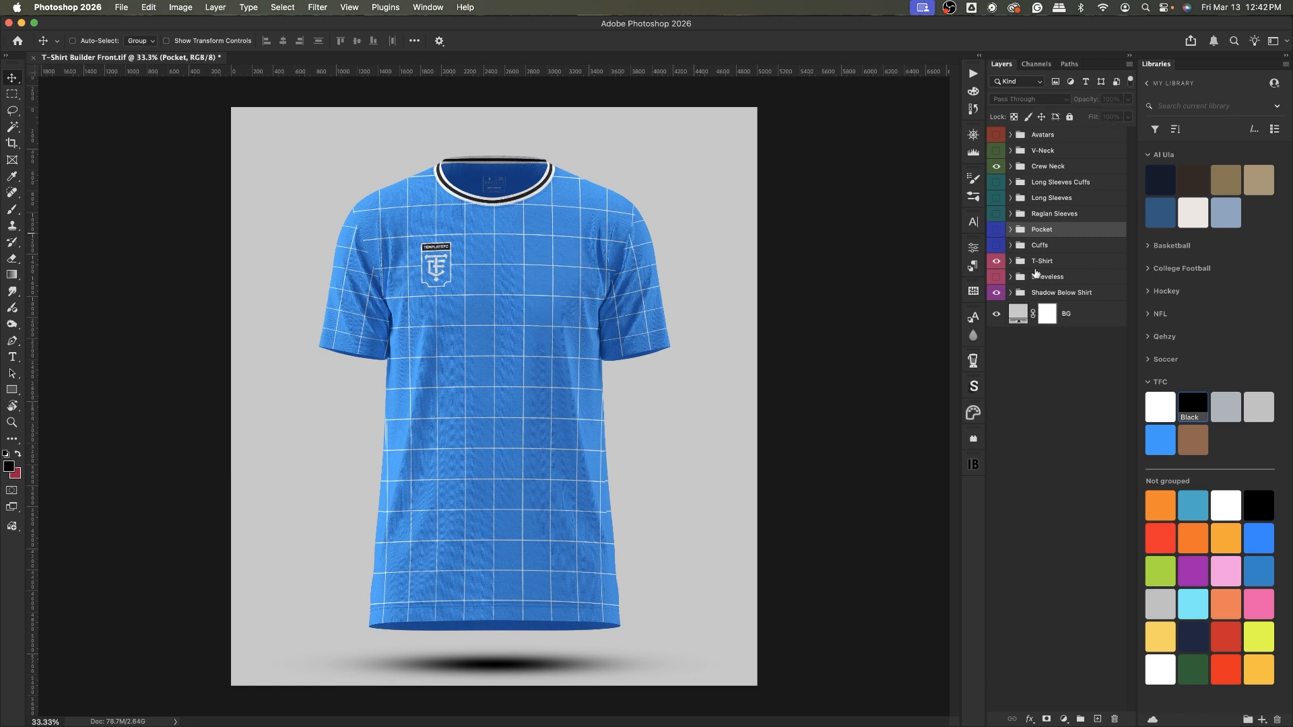
Step: Swap the T-Shirt group for Sleeveless and try the Pocket, V-Neck and Crew Neck groups on it, leaving all three hidden
left_click(996, 262)
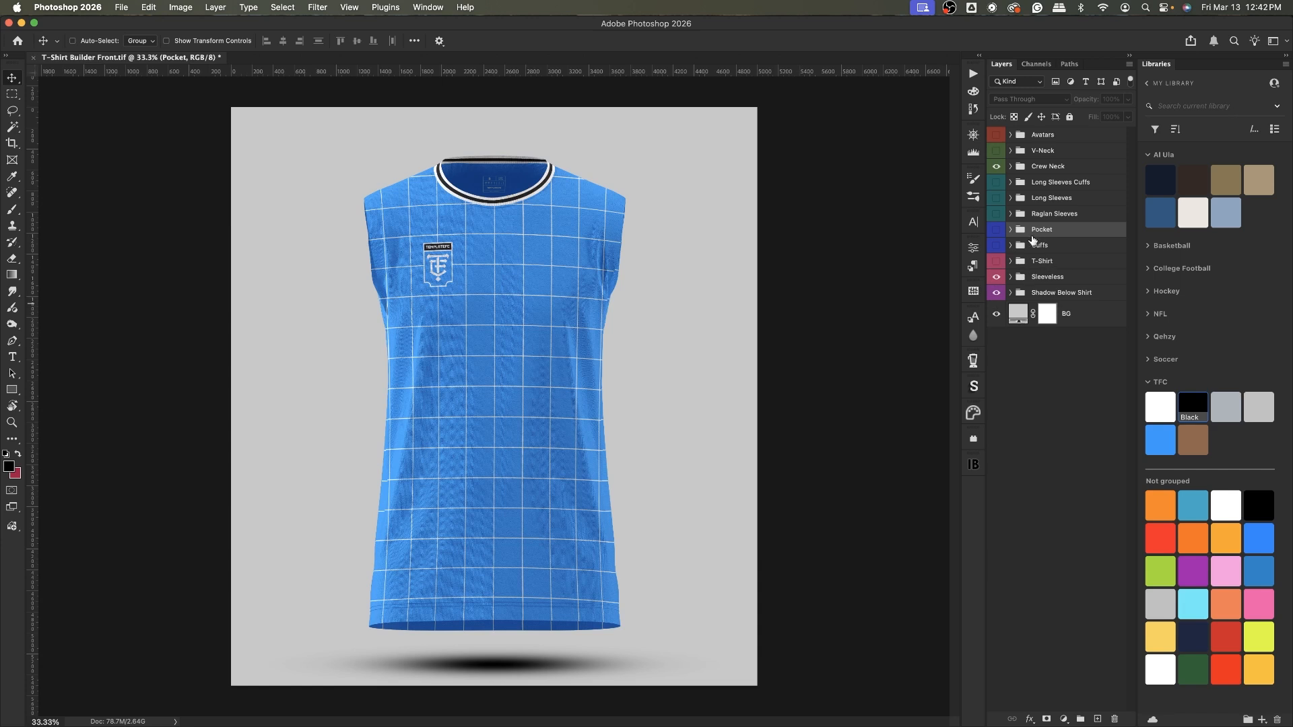
left_click(996, 230)
left_click(996, 230)
left_click(996, 151)
left_click(996, 166)
left_click(997, 151)
left_click(996, 166)
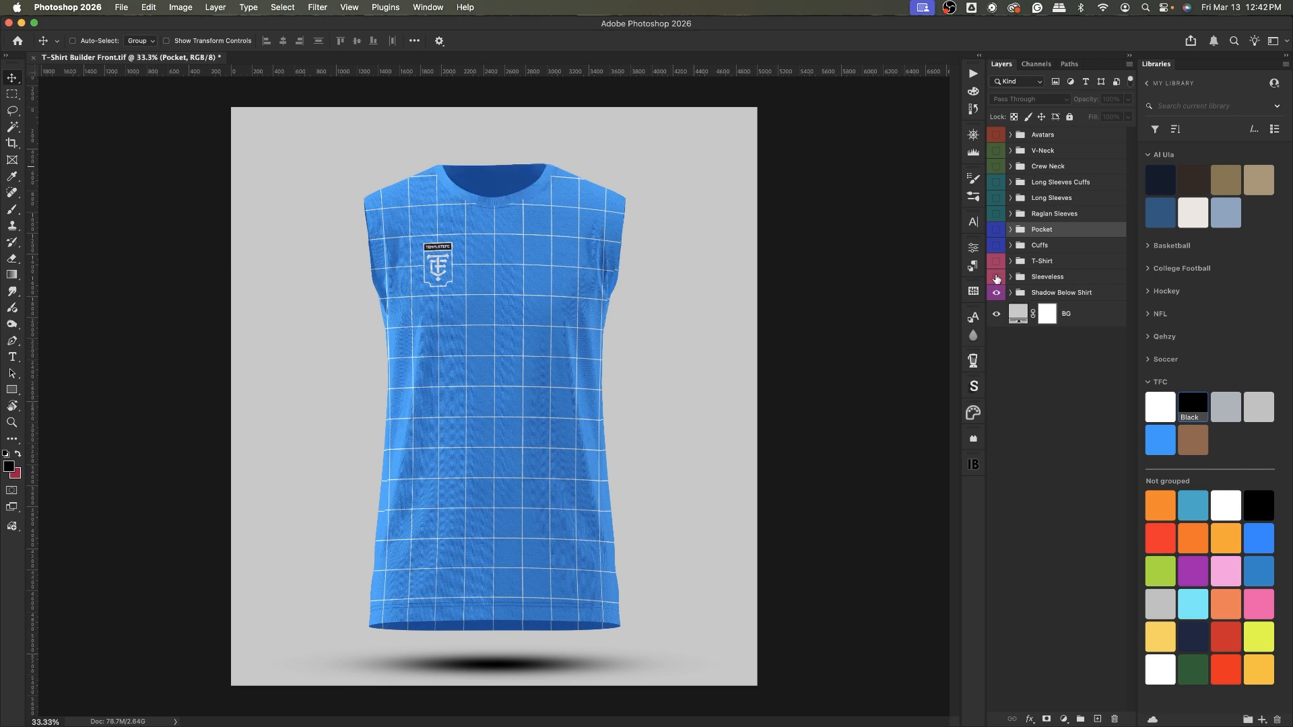
Step: Replace the Sleeveless group with T-Shirt and show the Crew Neck group
left_click(996, 277)
left_click(996, 262)
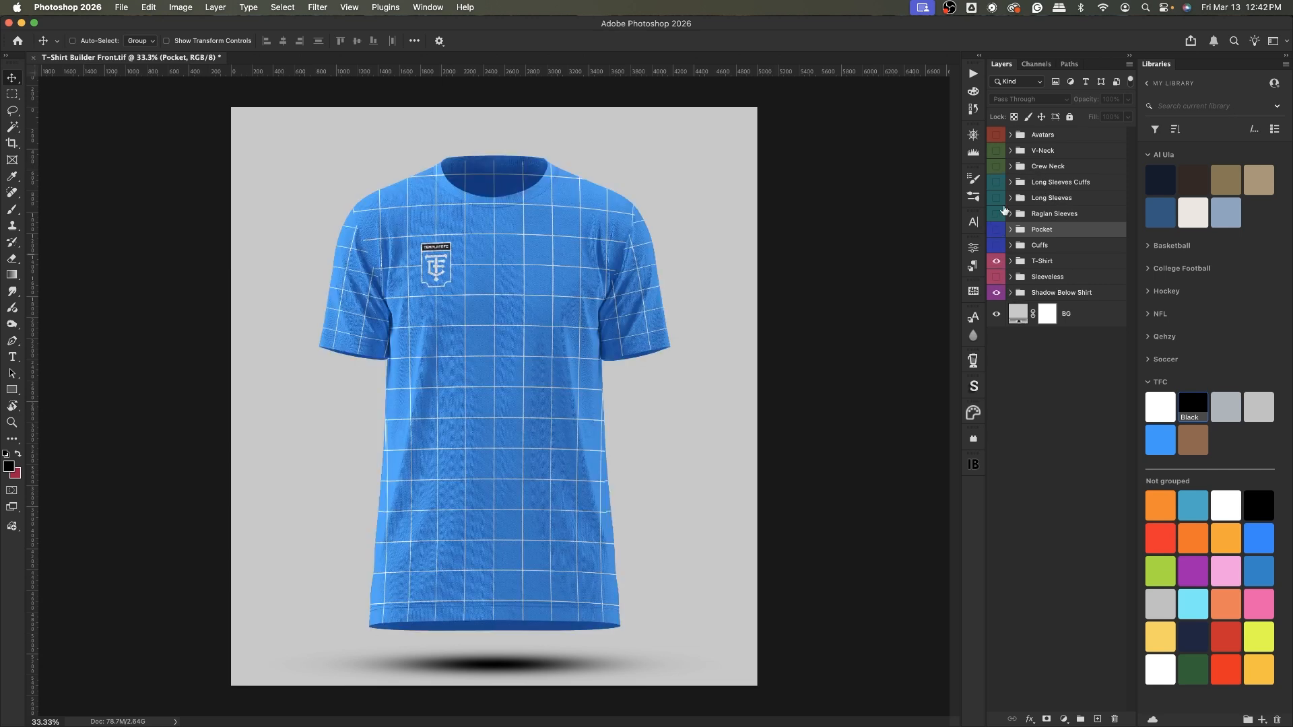
left_click(996, 167)
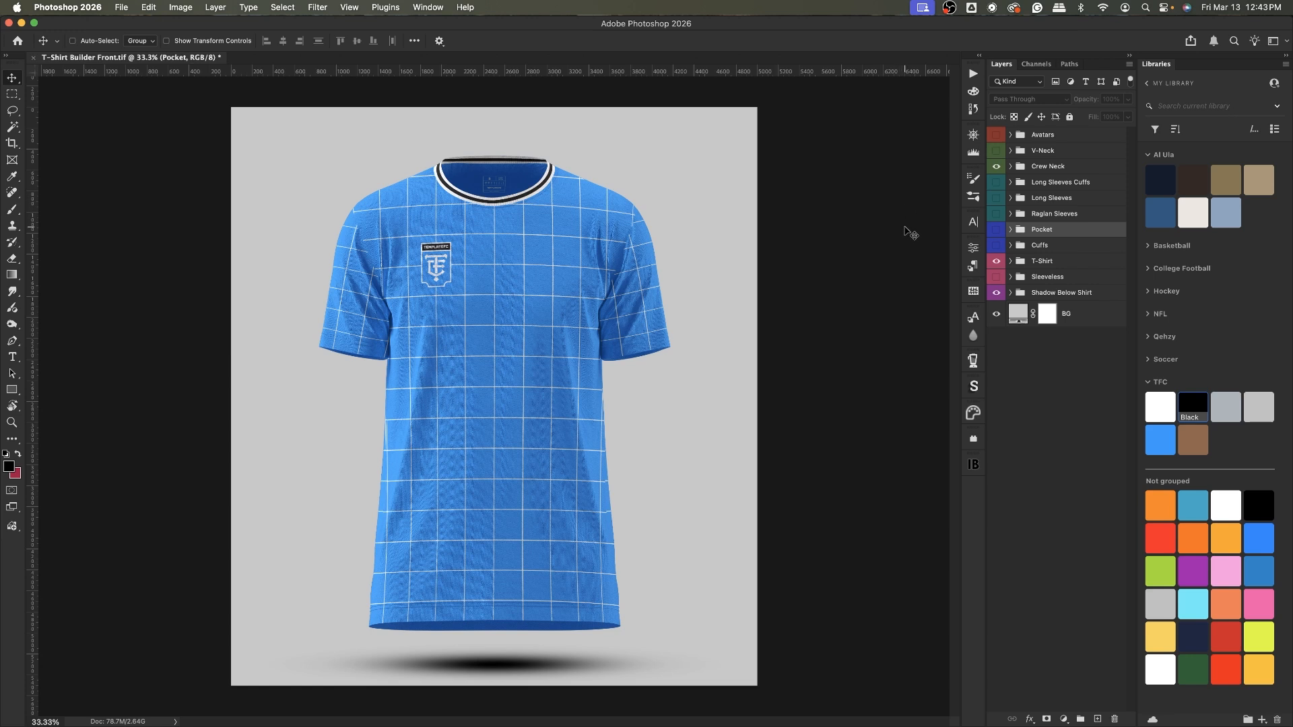
Step: Expand the T-Shirt group's Colors and Designs and recolor the Front color layer with the red swatch
left_click(1011, 261)
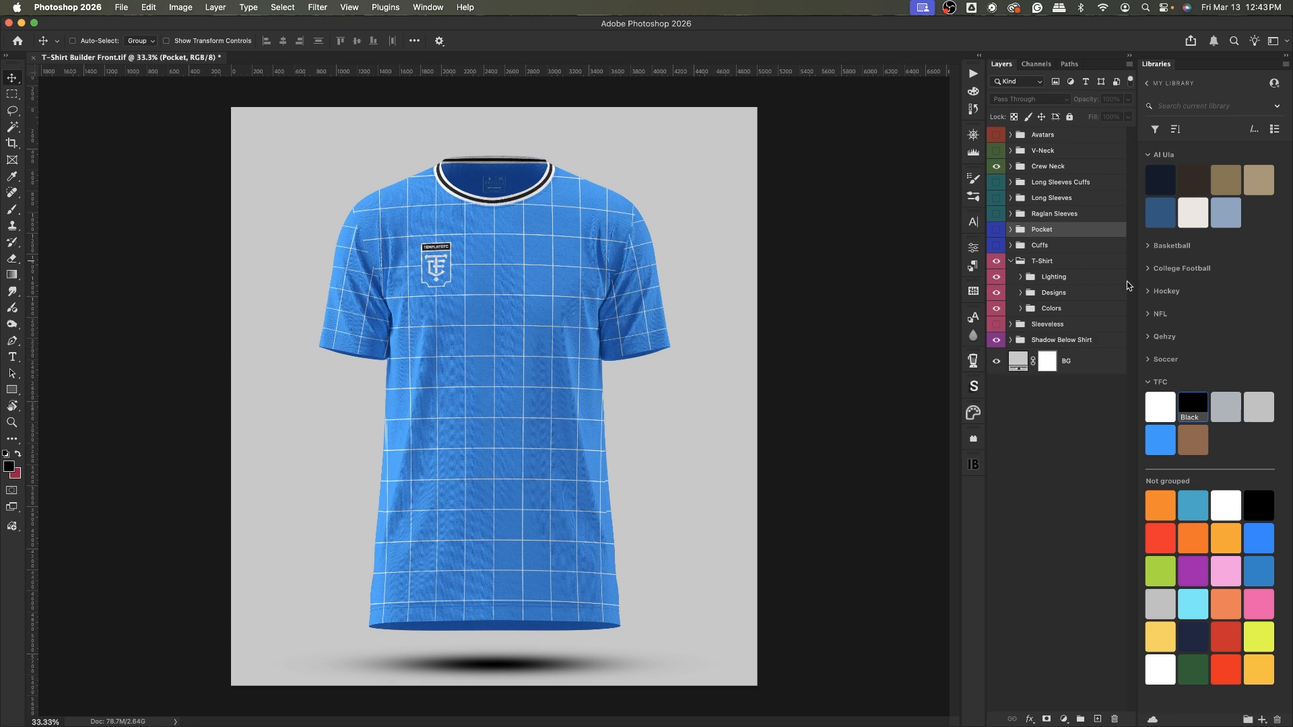
left_click(1022, 309)
left_click(1022, 294)
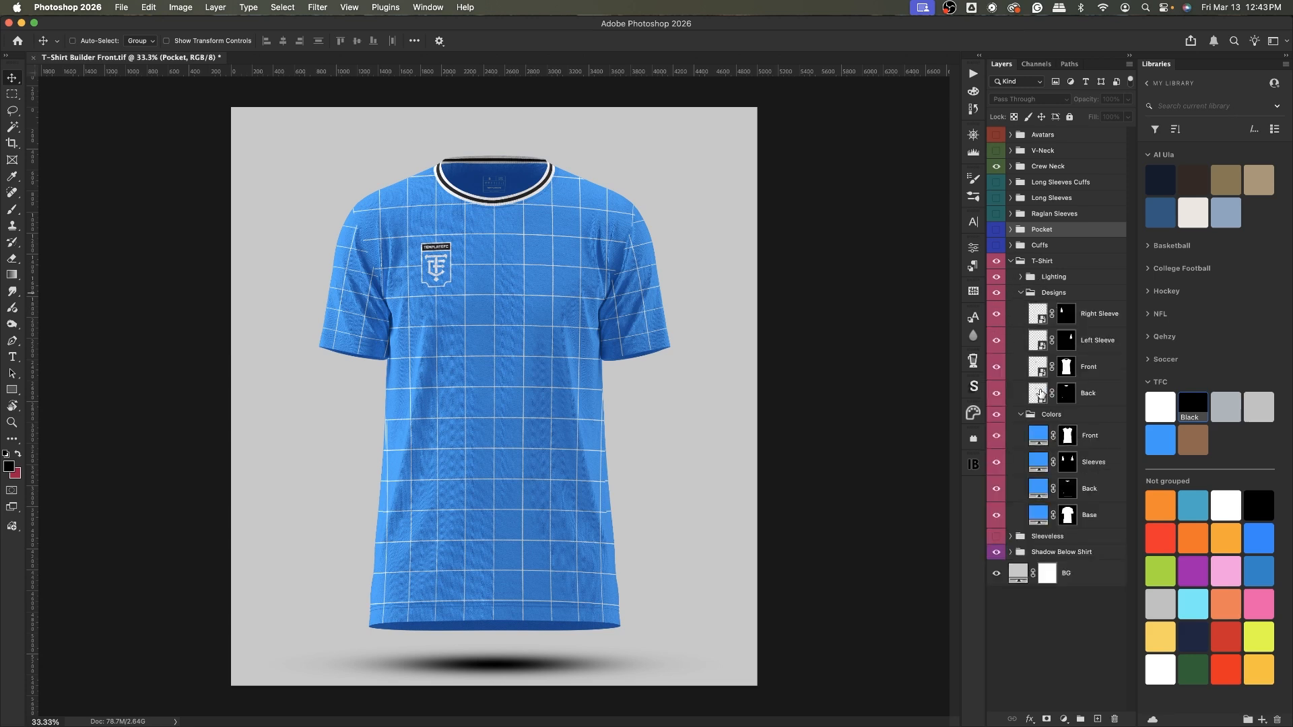
left_click(997, 294)
left_click(1091, 437)
left_click(1156, 537)
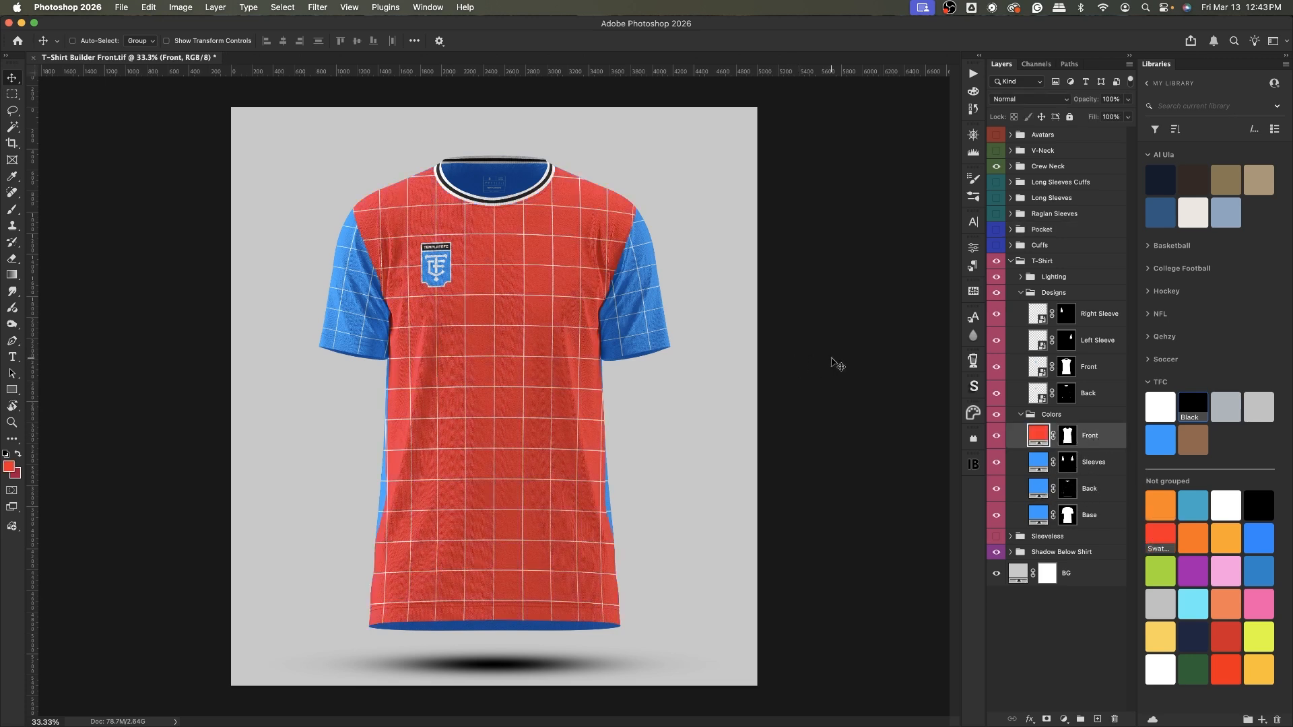
Step: Hide the T-Shirt's Front color layer, and recolor its Sleeves color layer black before hiding it too
left_click(996, 436)
left_click(1093, 462)
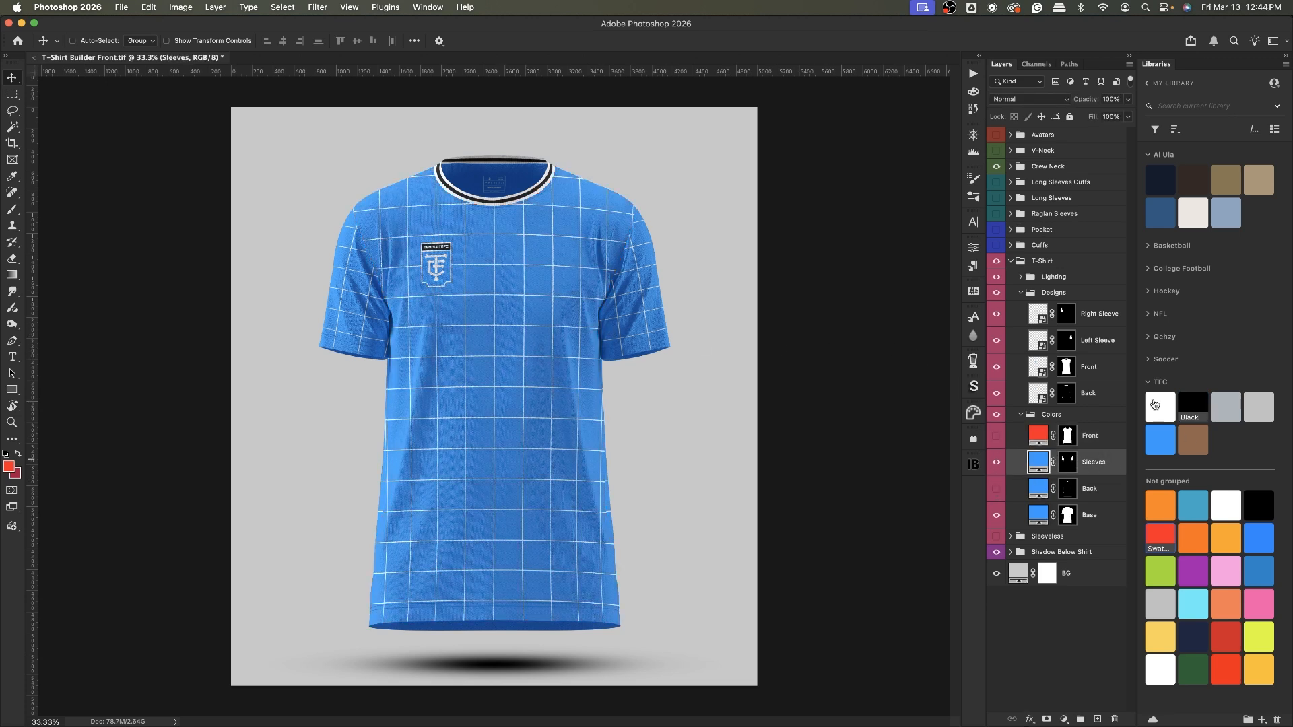
left_click(1192, 407)
left_click(996, 462)
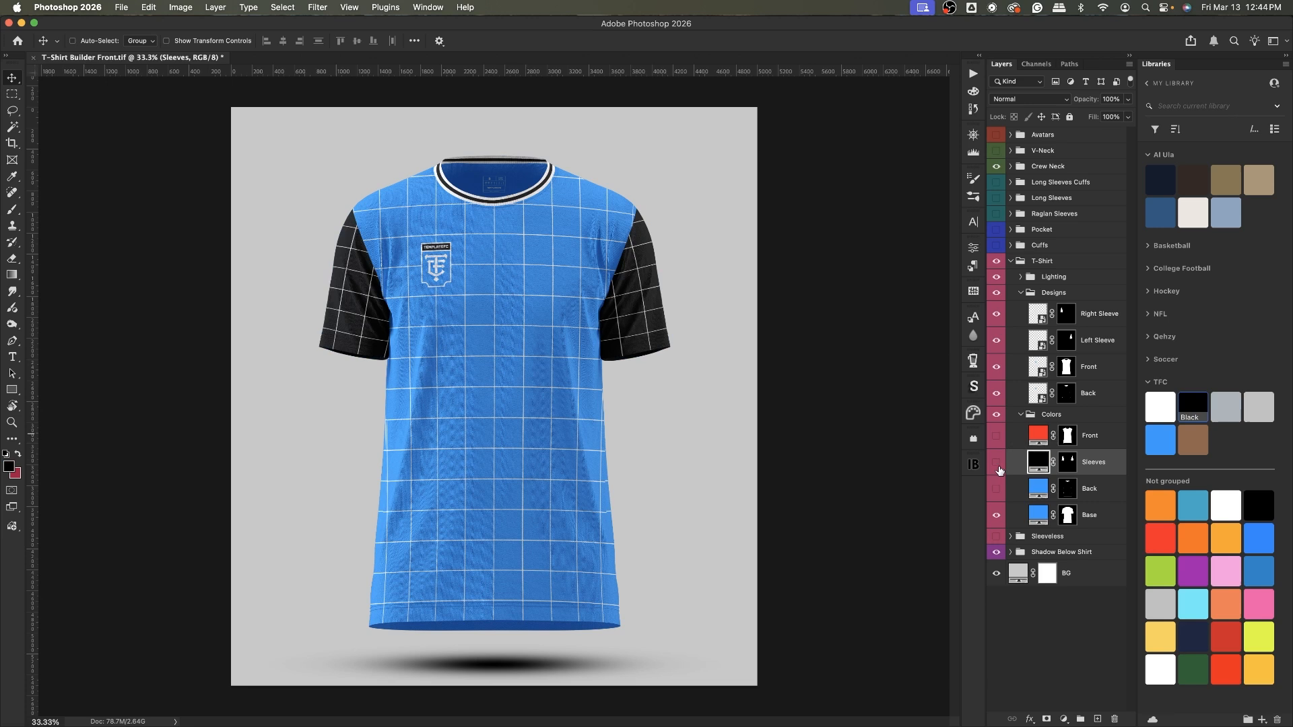
Step: Recolor both the T-Shirt's Base color layer and the Crew Neck's Base color layer with the Black swatch
left_click(1093, 516)
left_click(1193, 411)
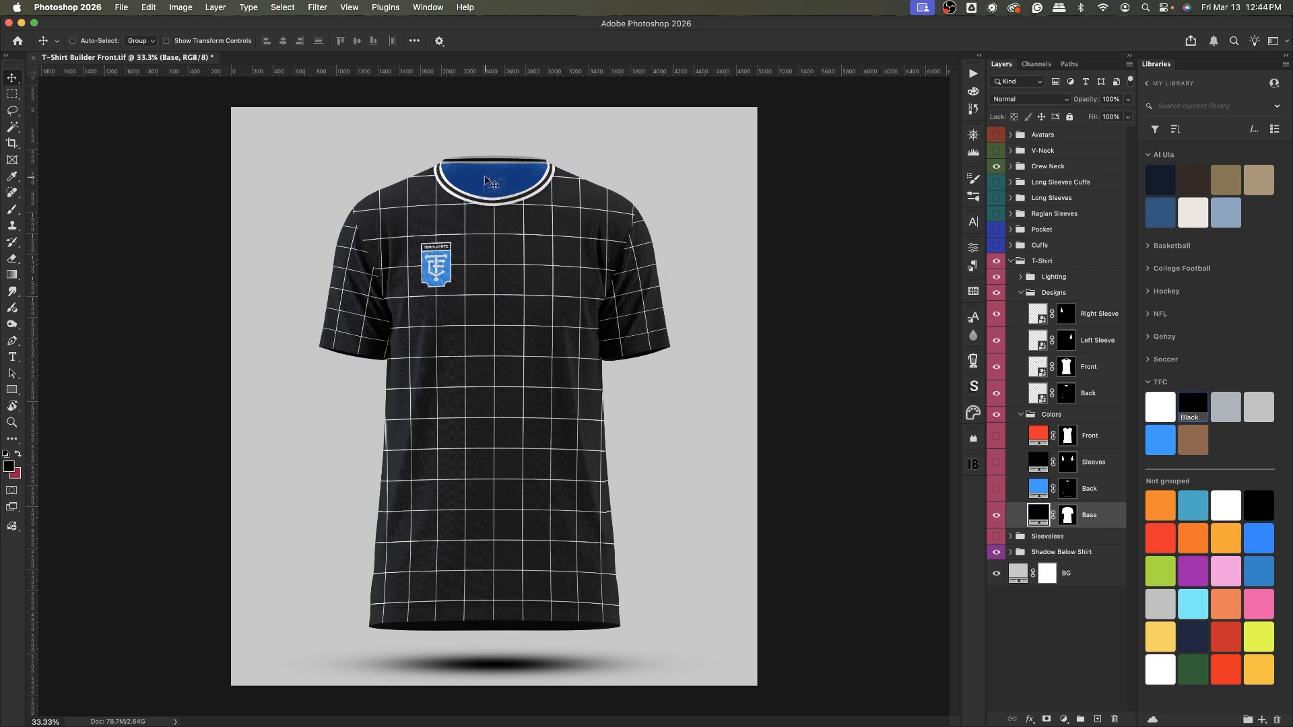
left_click(1010, 166)
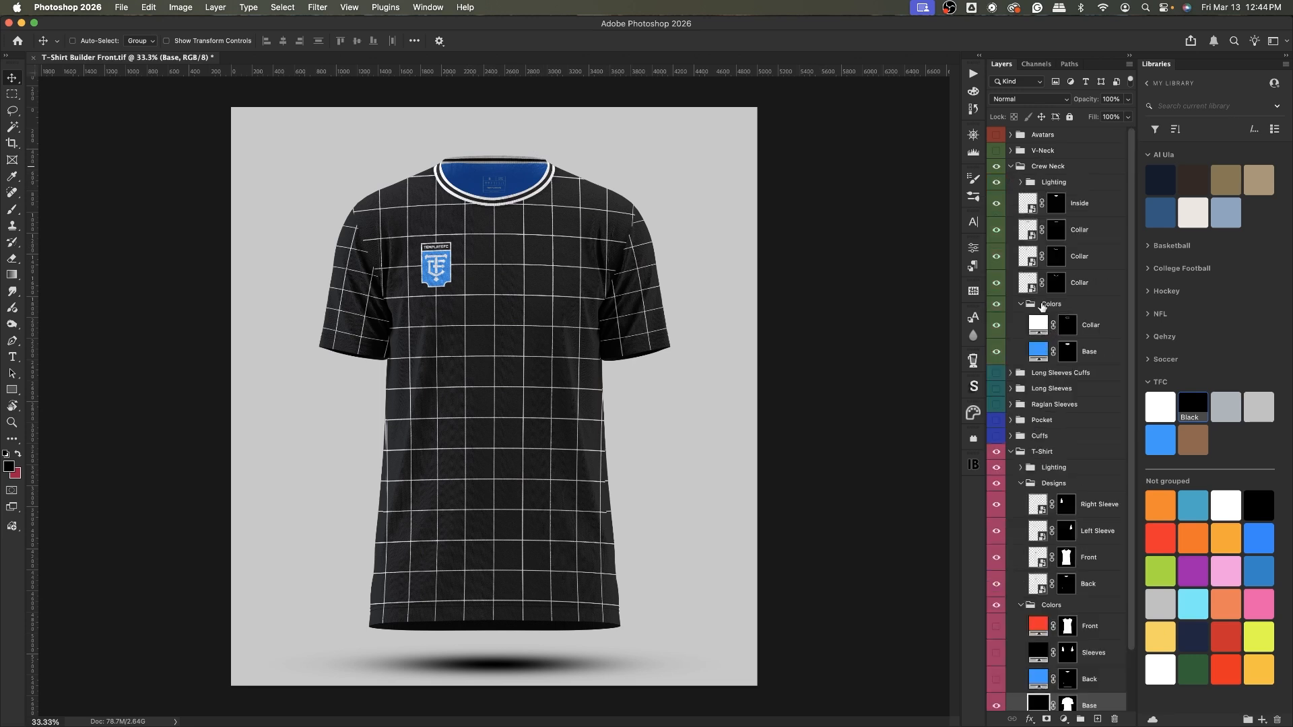
left_click(1090, 352)
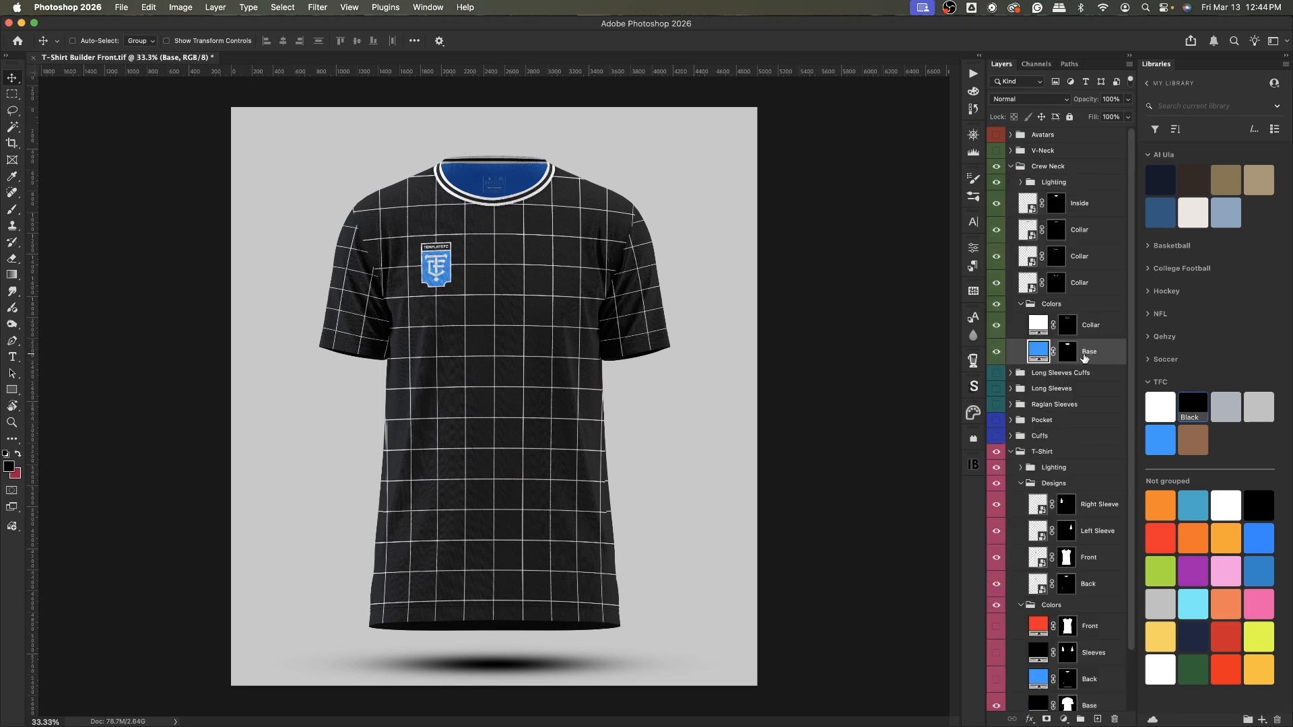
left_click(1191, 405)
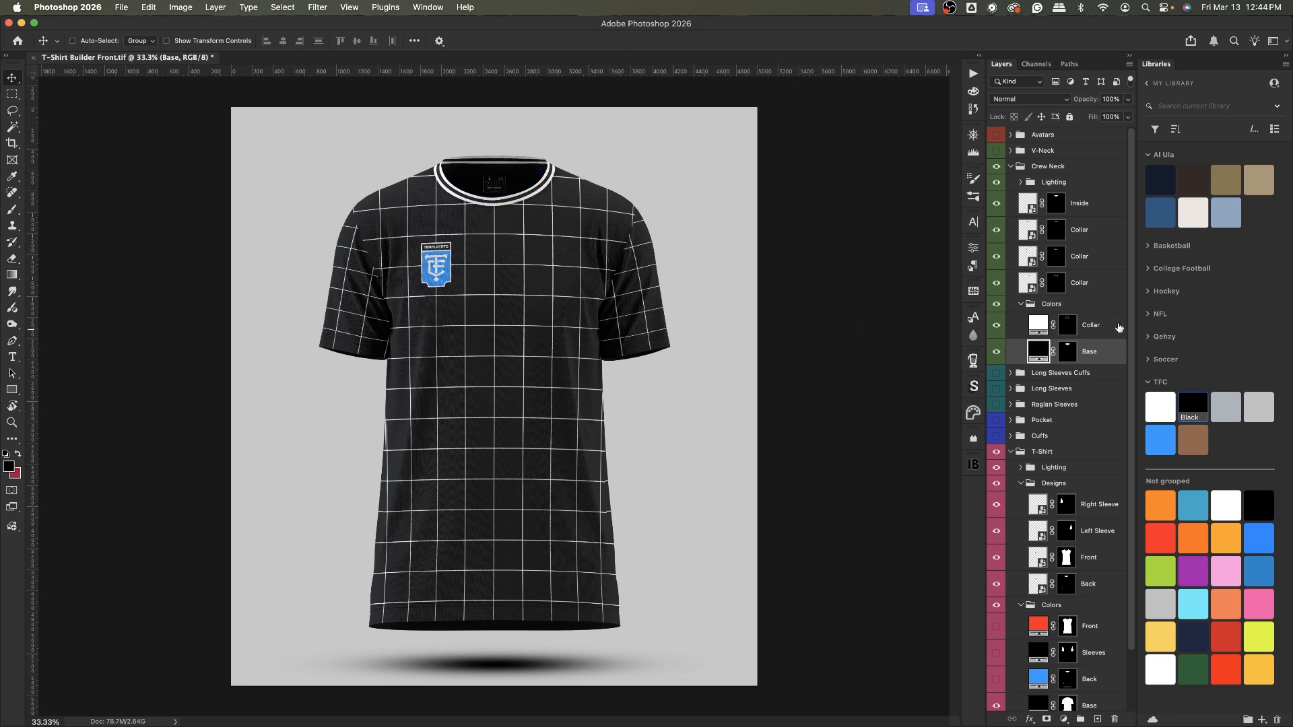
left_click(1010, 166)
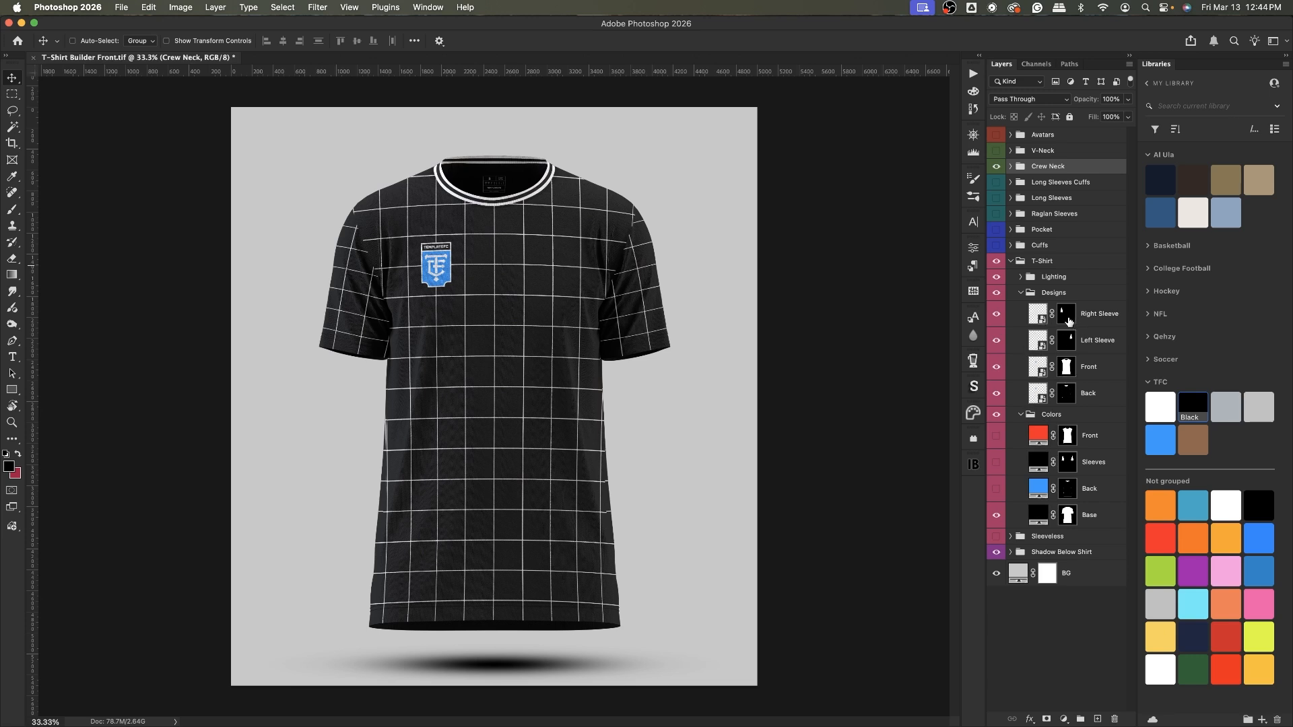
Step: Hide the Right Sleeve, Left Sleeve and Back design layers in the T-Shirt group
left_click(996, 314)
left_click(996, 340)
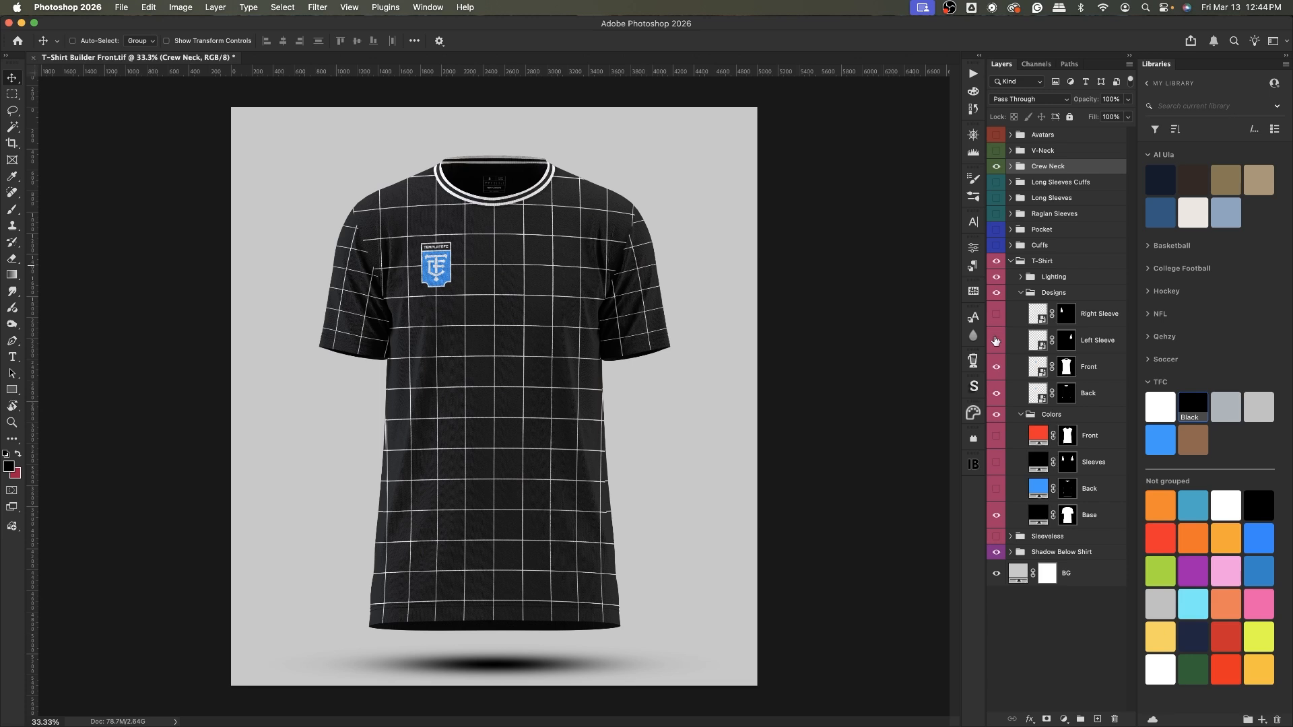
left_click(997, 395)
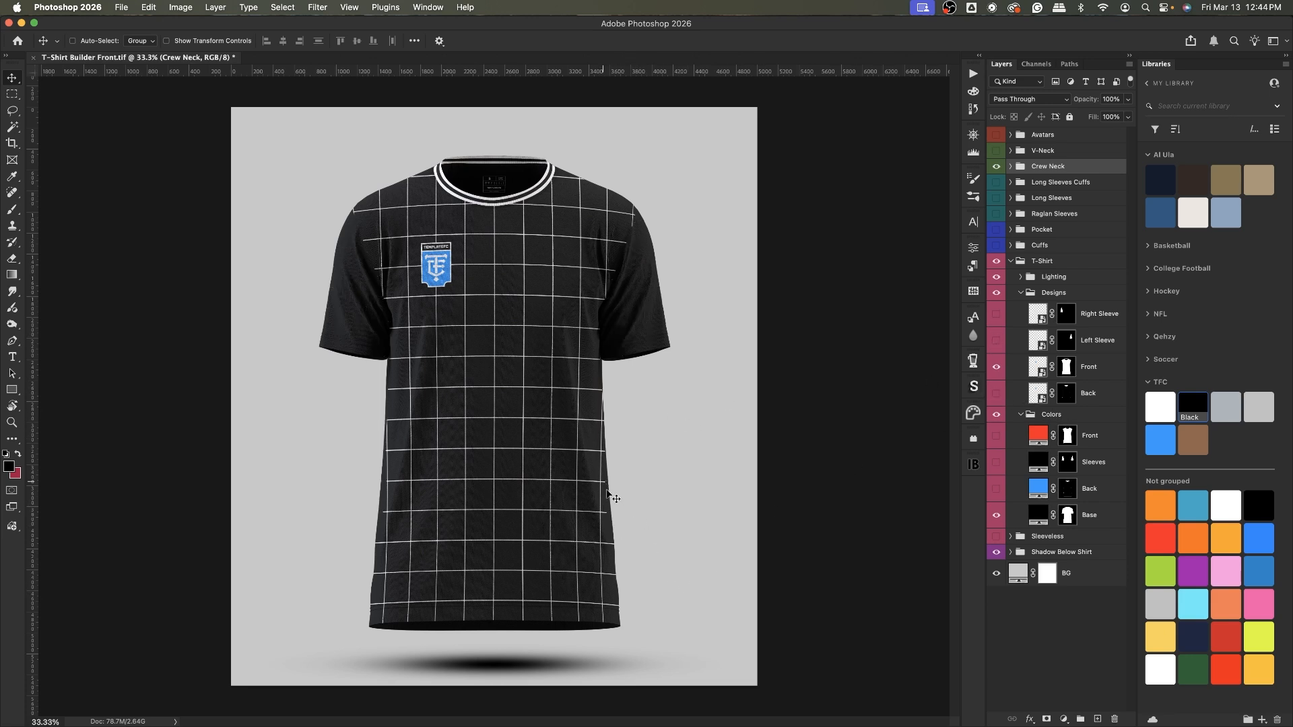
Step: Open the contents of the T-Shirt's Front design smart object and hide its Layer 2 and Layer 1
double_click(1041, 371)
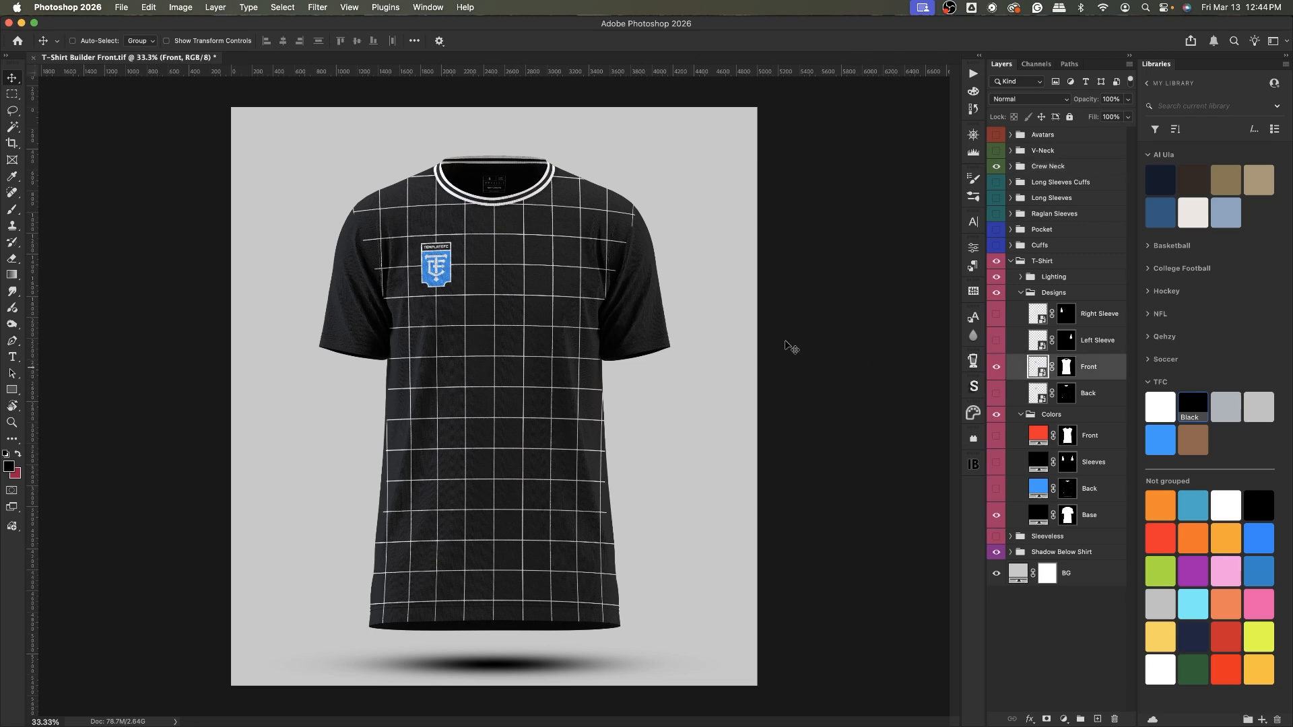
left_click_drag(997, 140, 996, 166)
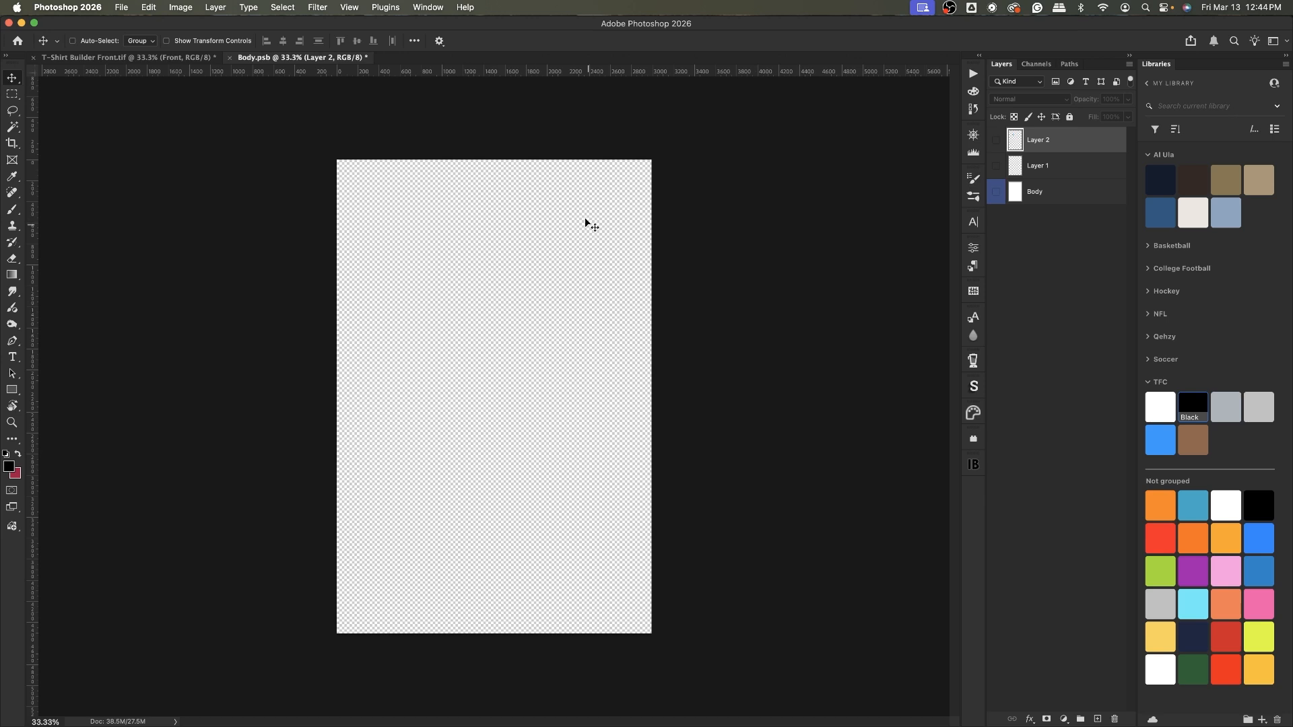
key("super+0")
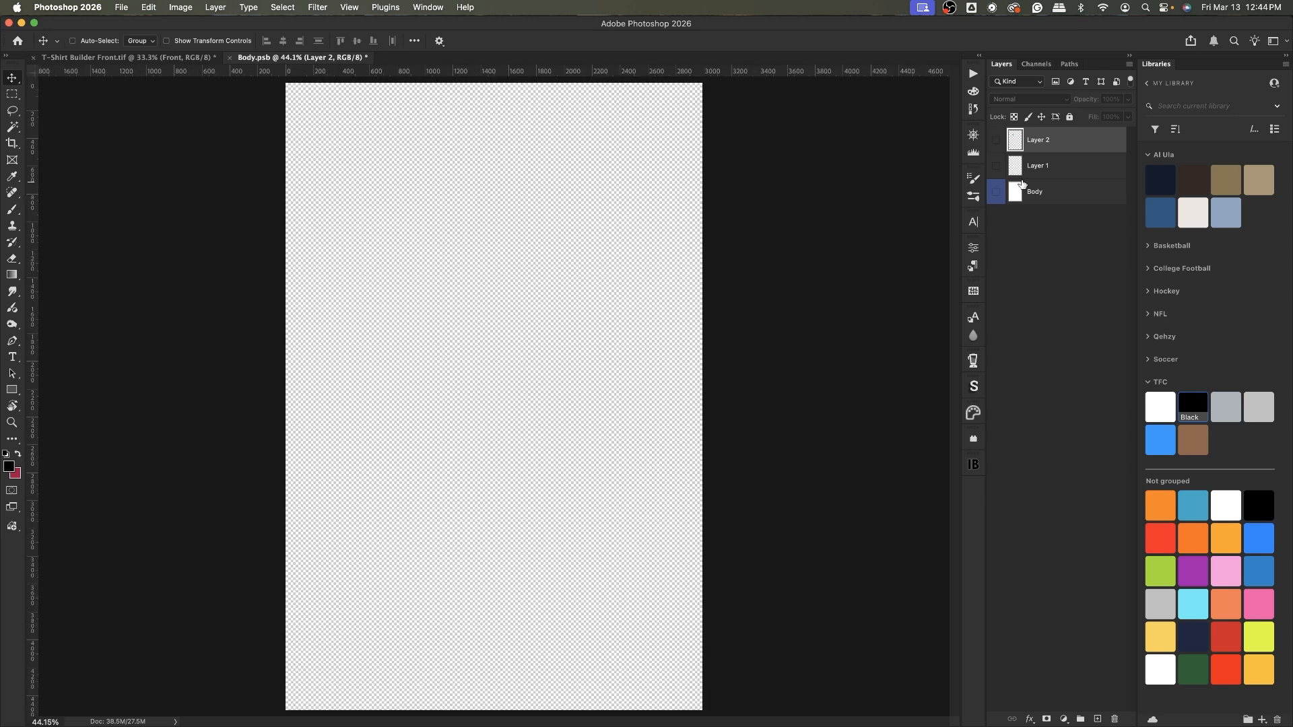
Step: Save Body.psb with the white Body layer shown, check it on the T-shirt mock-up, and hide the layer again
left_click(995, 194)
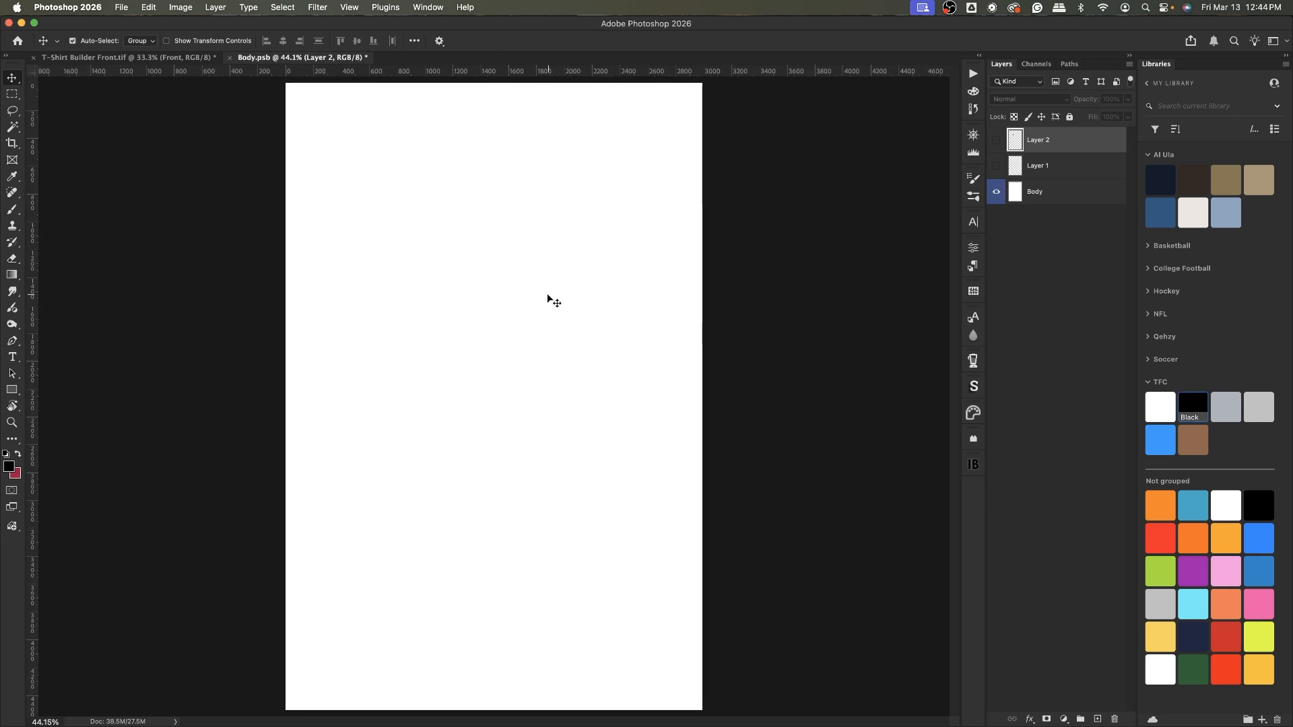
key("super+s")
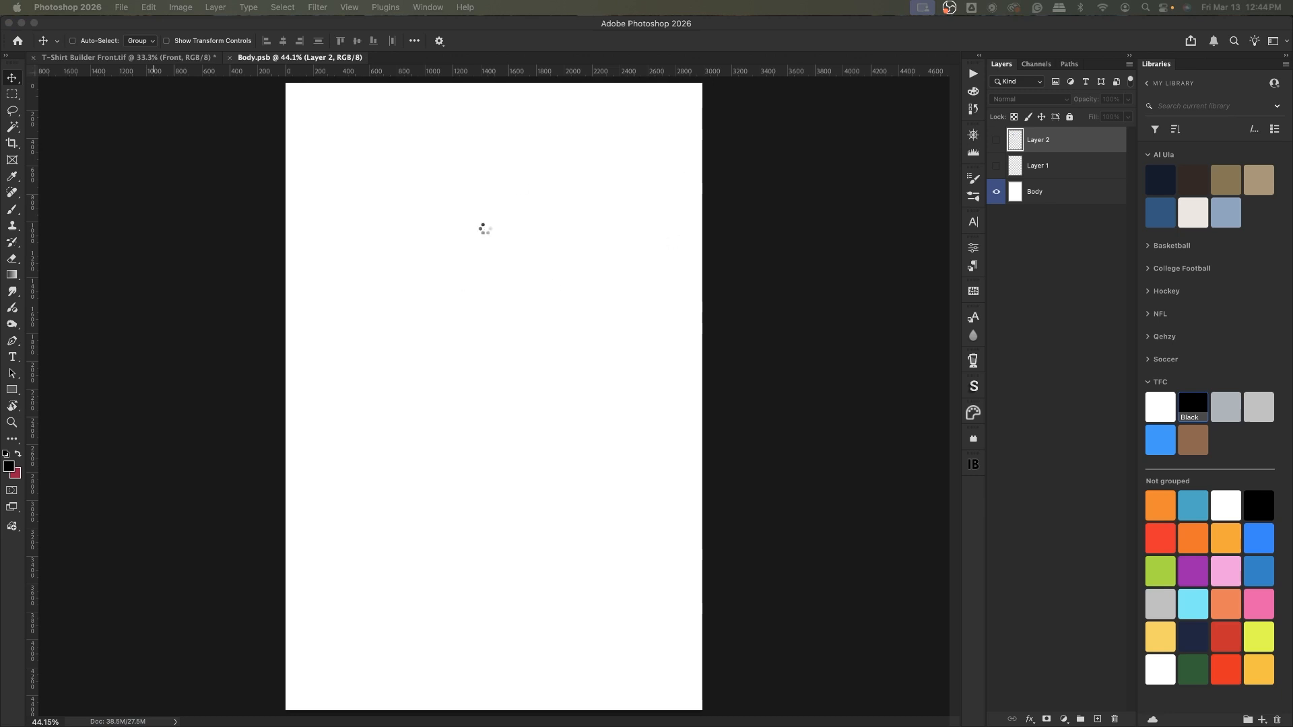
left_click(128, 57)
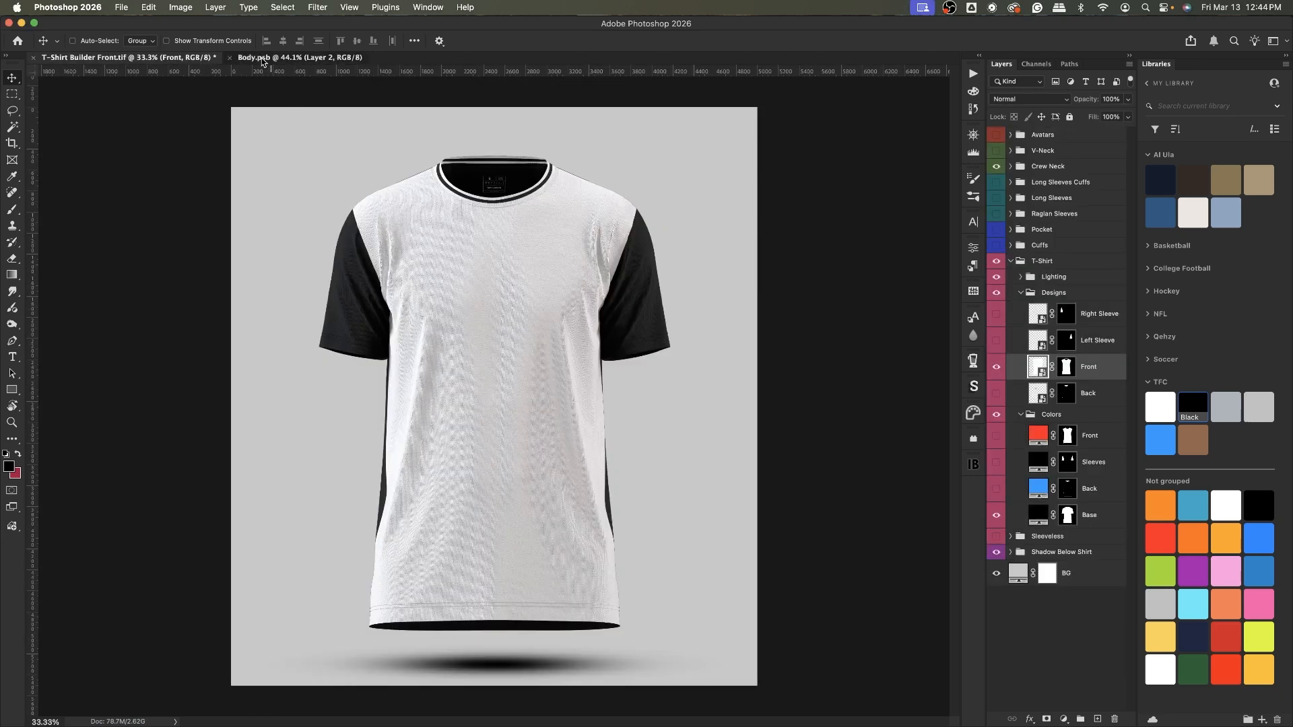
left_click(299, 57)
left_click(996, 192)
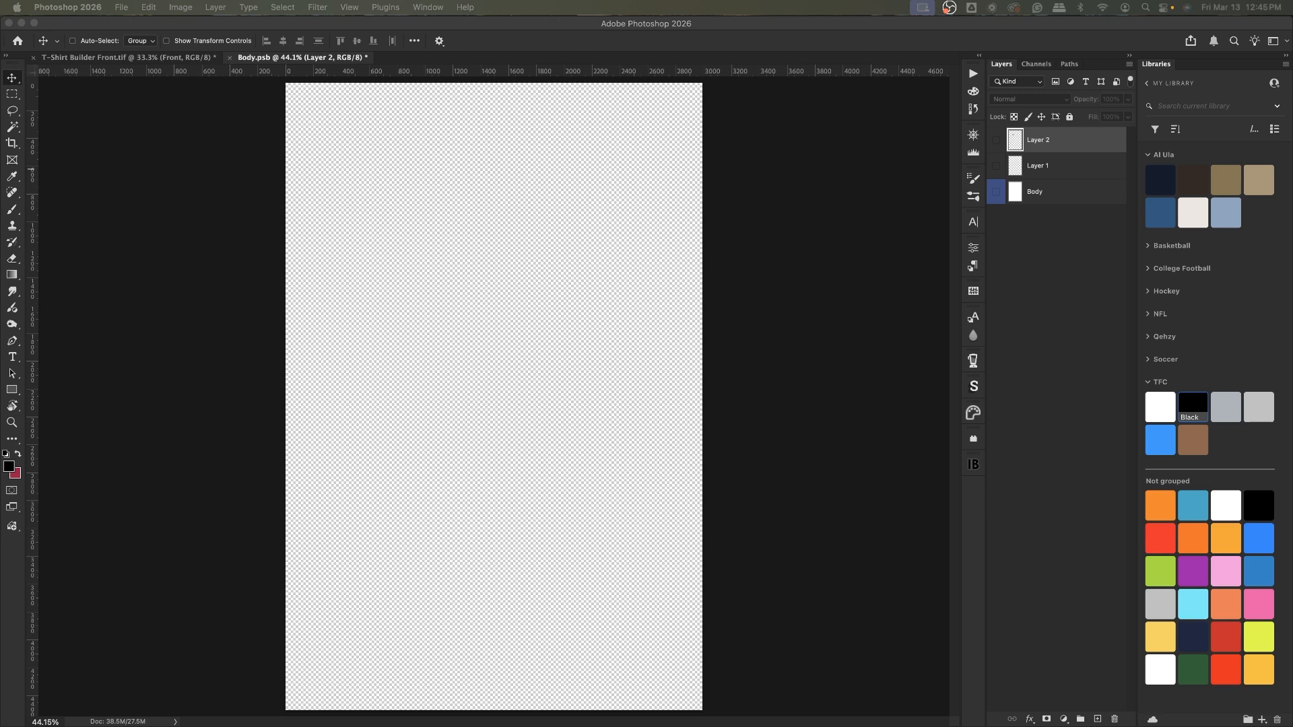
Step: Place the 3D-Drip-Poster-3 image in Body.psb and rasterize its layer
left_click_drag(230, 407, 476, 407)
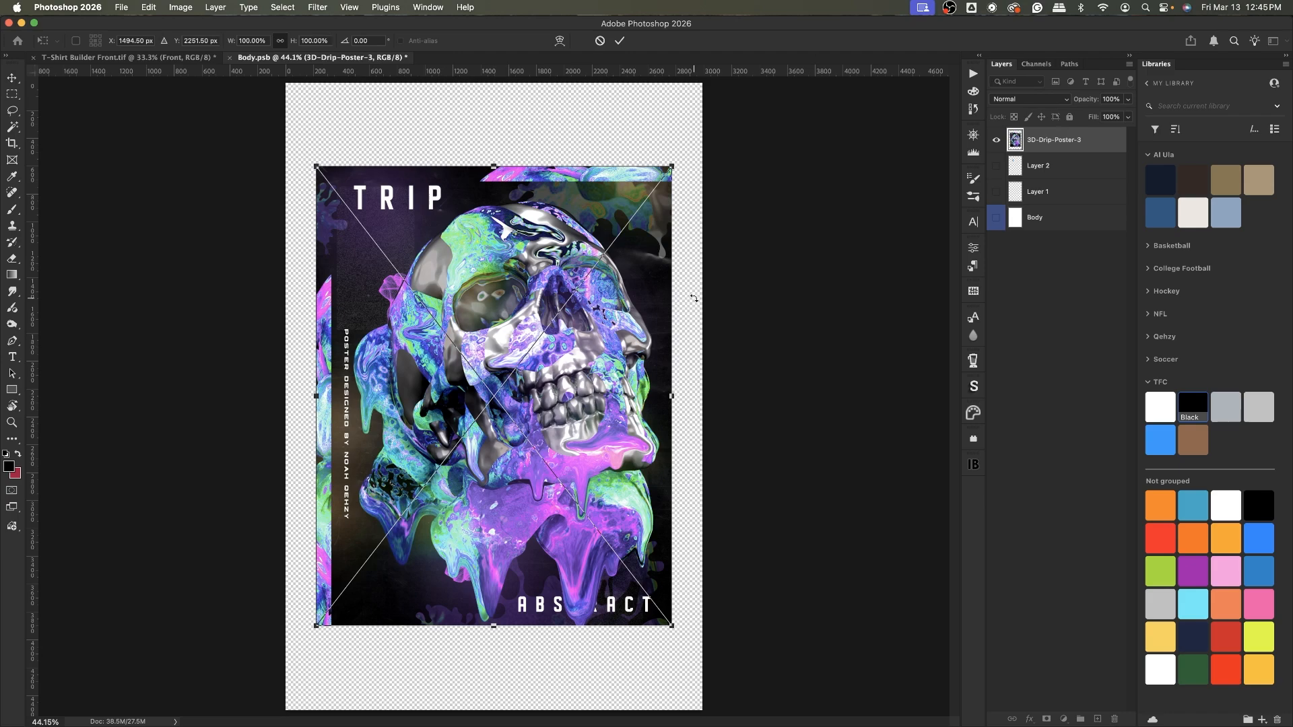
key("Return")
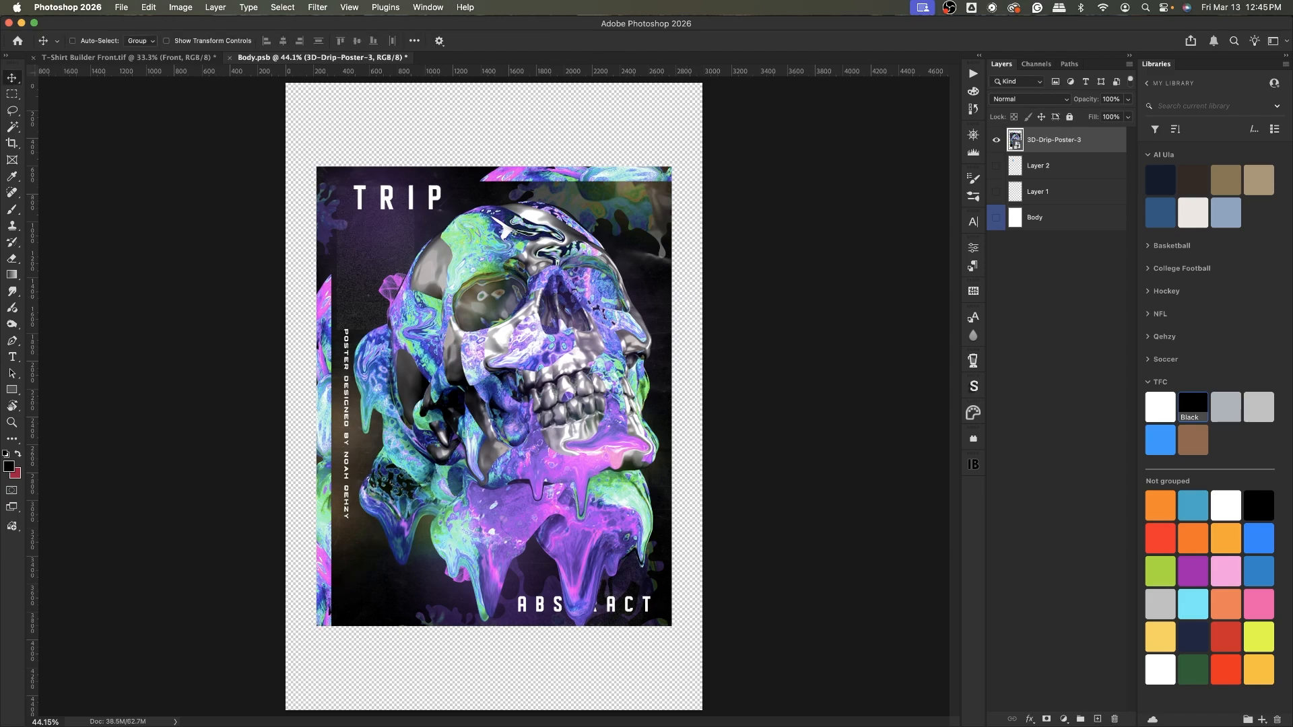
key("super+Tab")
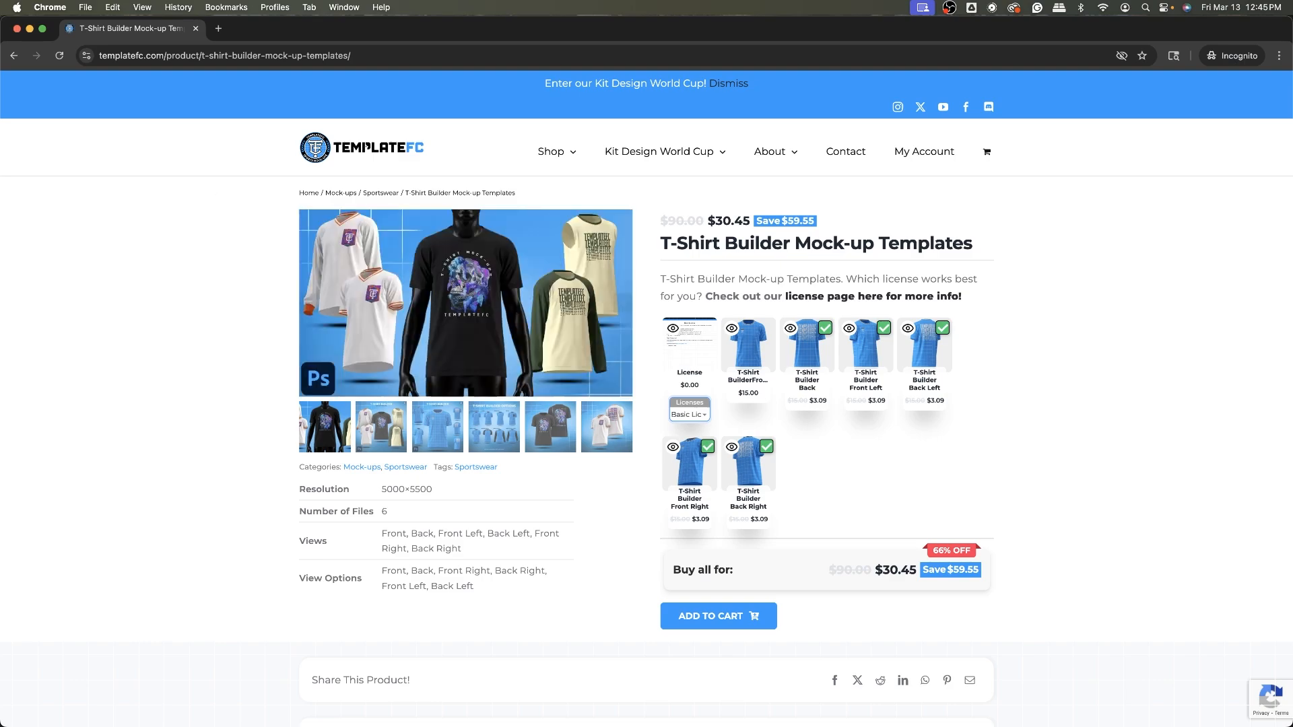
key("super+Tab")
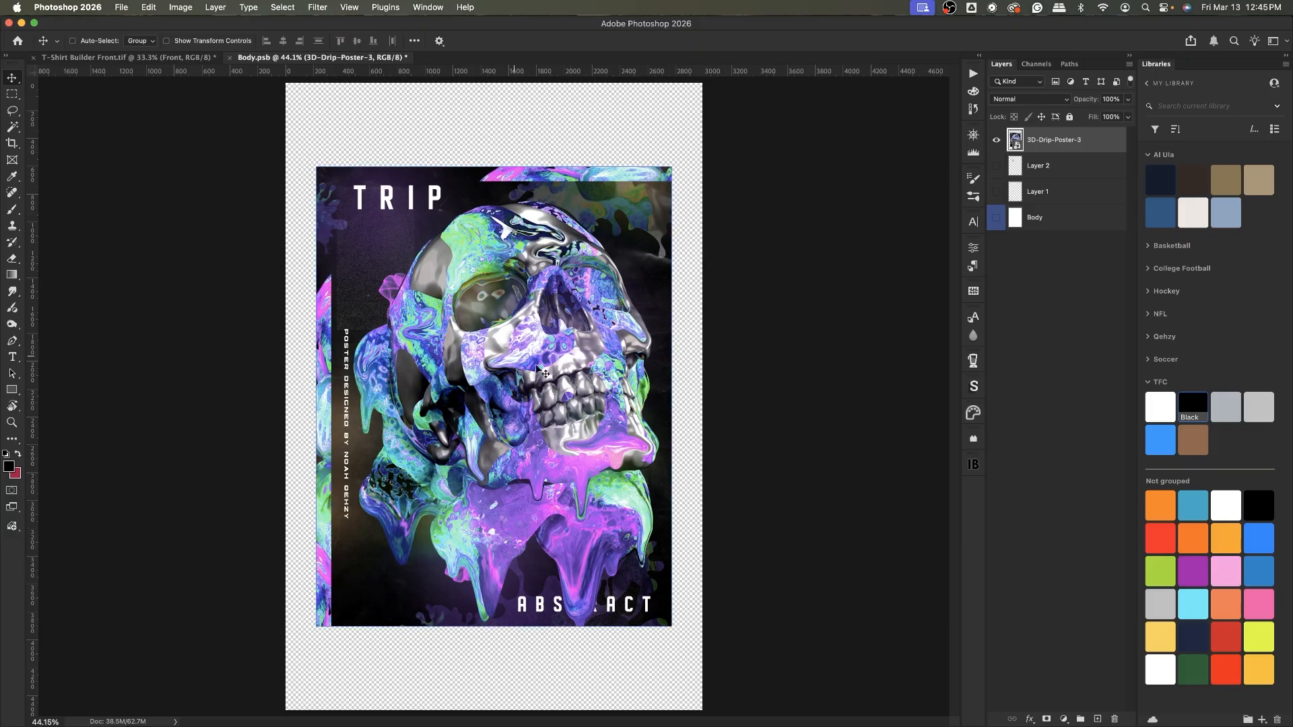
right_click(1069, 141)
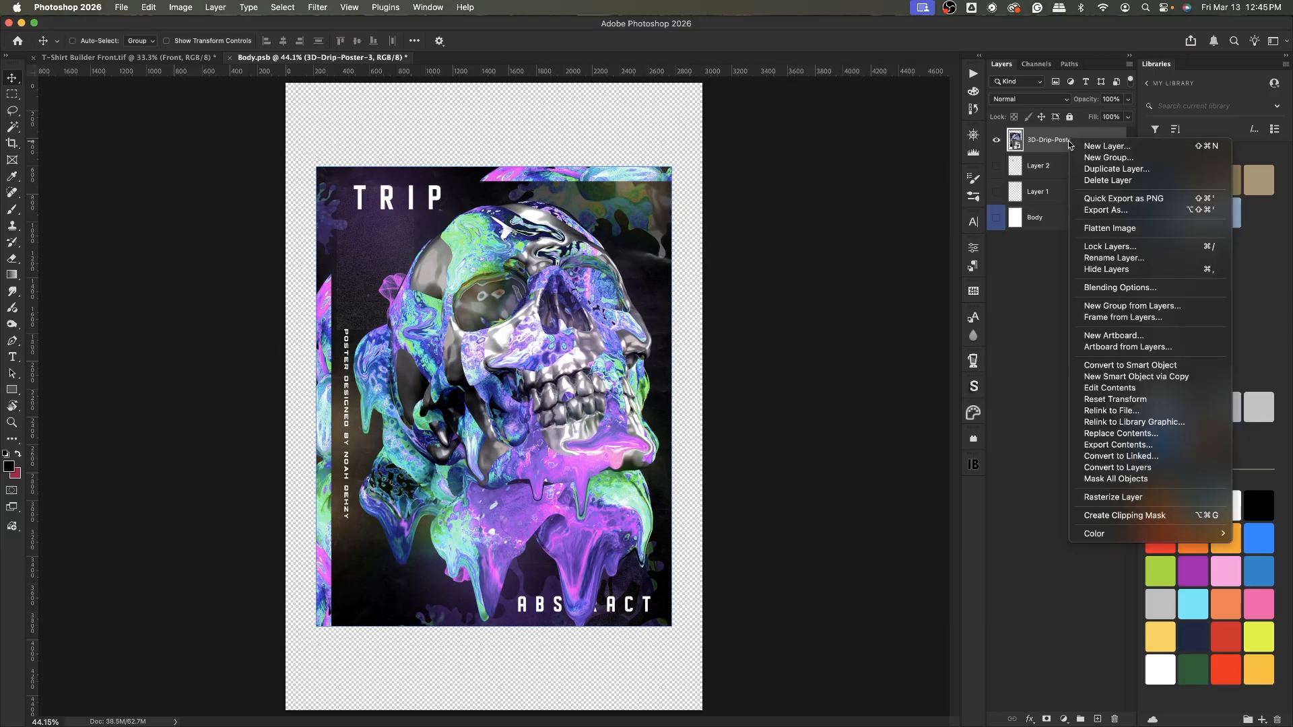
left_click(1089, 501)
Step: Scale the poster down proportionally to about three quarters of its size, save Body.psb and check the T-shirt mock-up
key("ctrl+t")
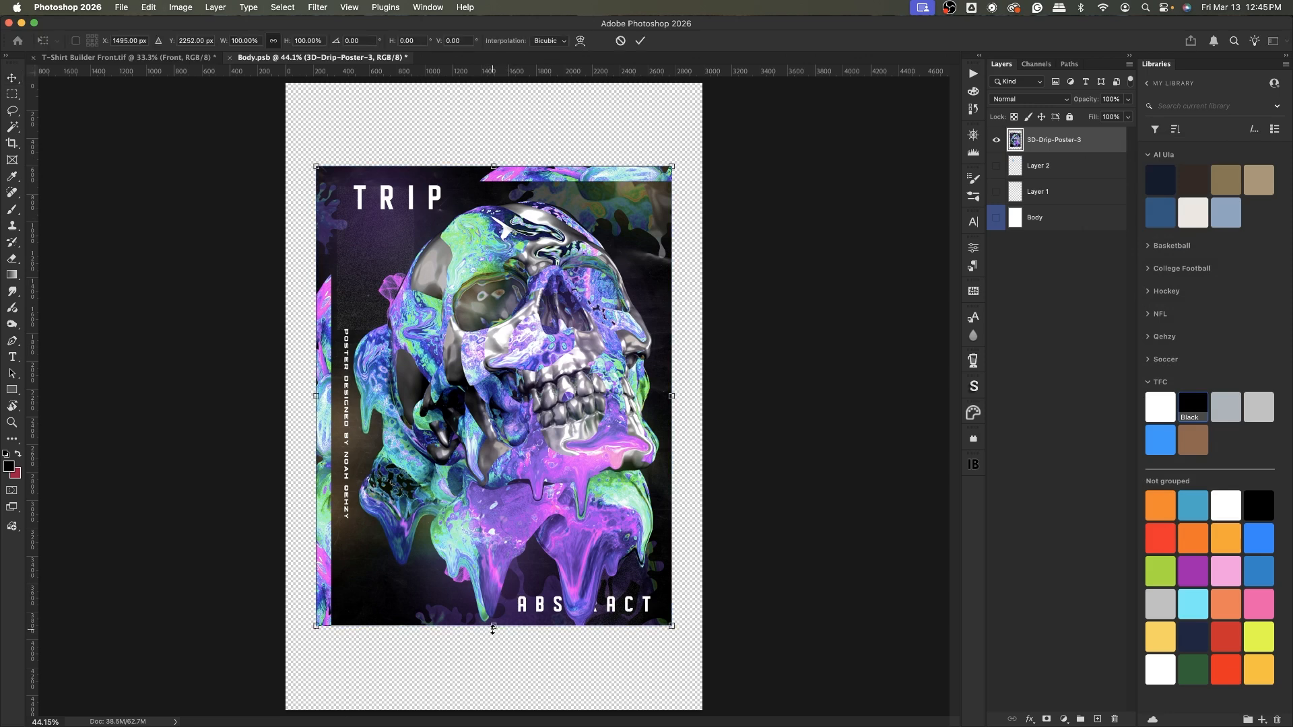
left_click_drag(494, 627, 496, 514)
key("Return")
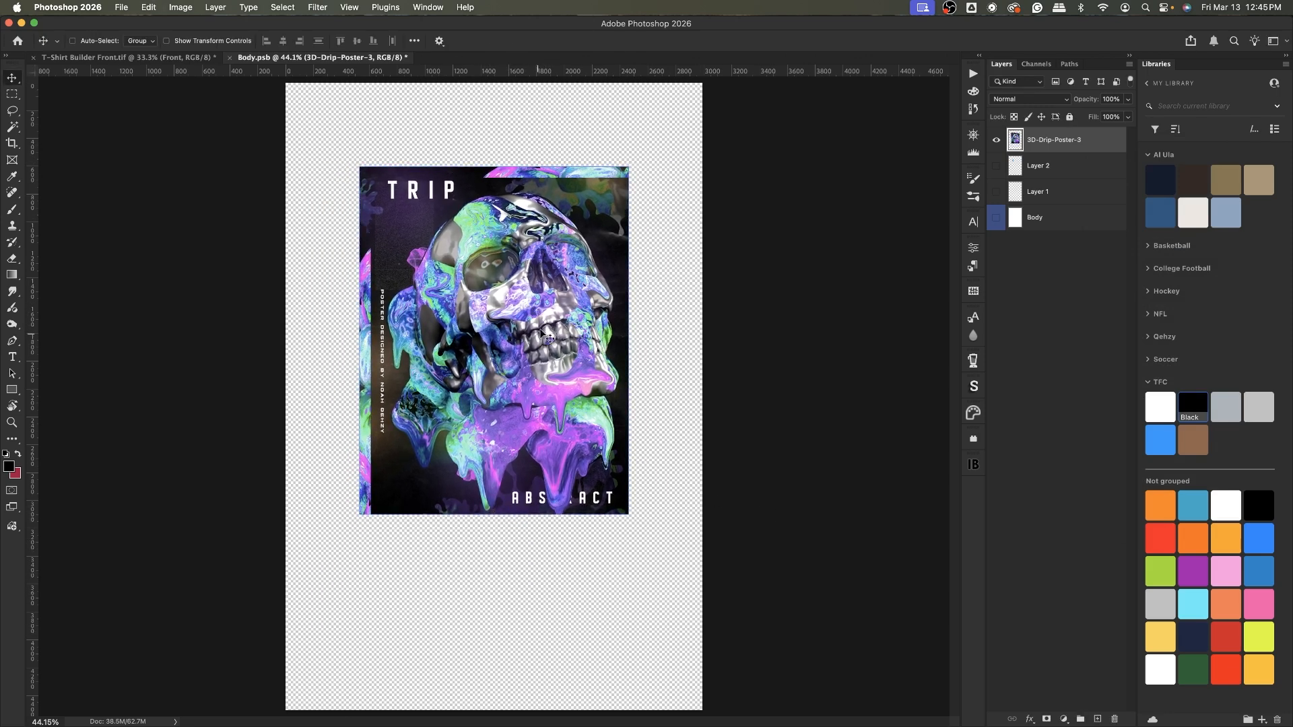
key("super+s")
left_click(122, 58)
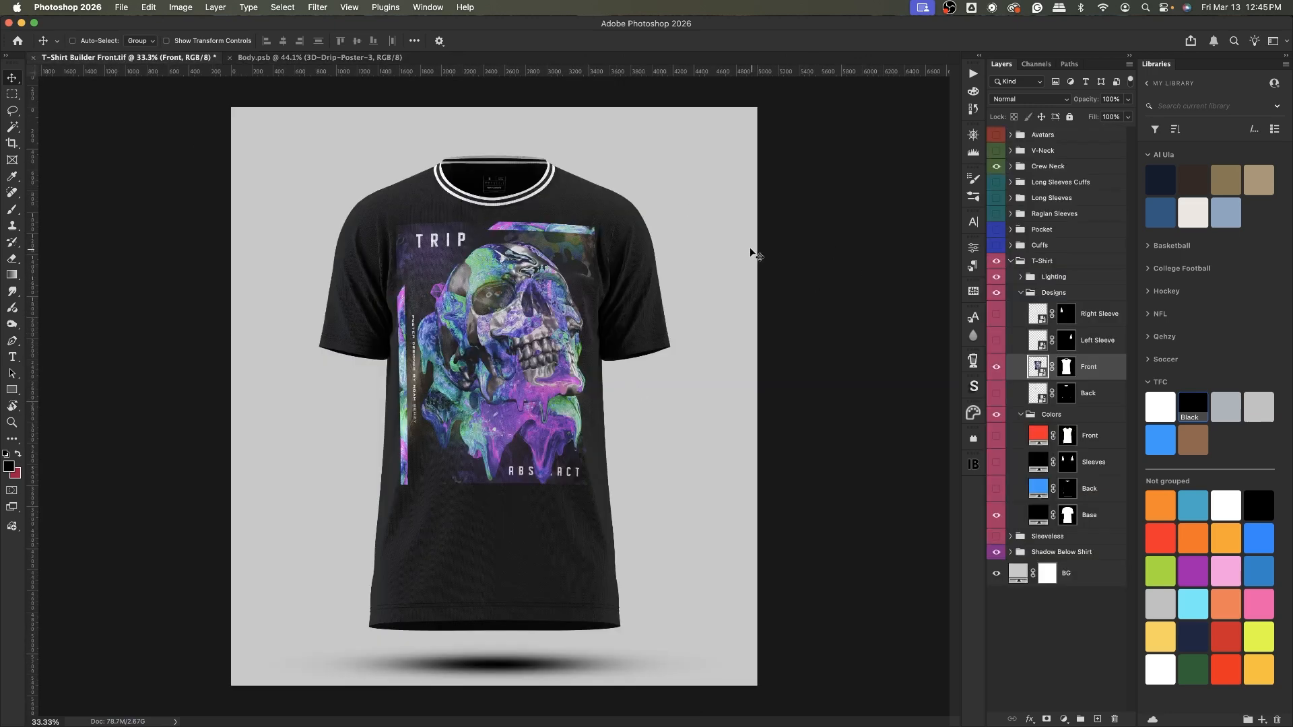
Step: Hide the Crew Neck's three Collar design layers and recolor its Collar color layer black
left_click(1010, 167)
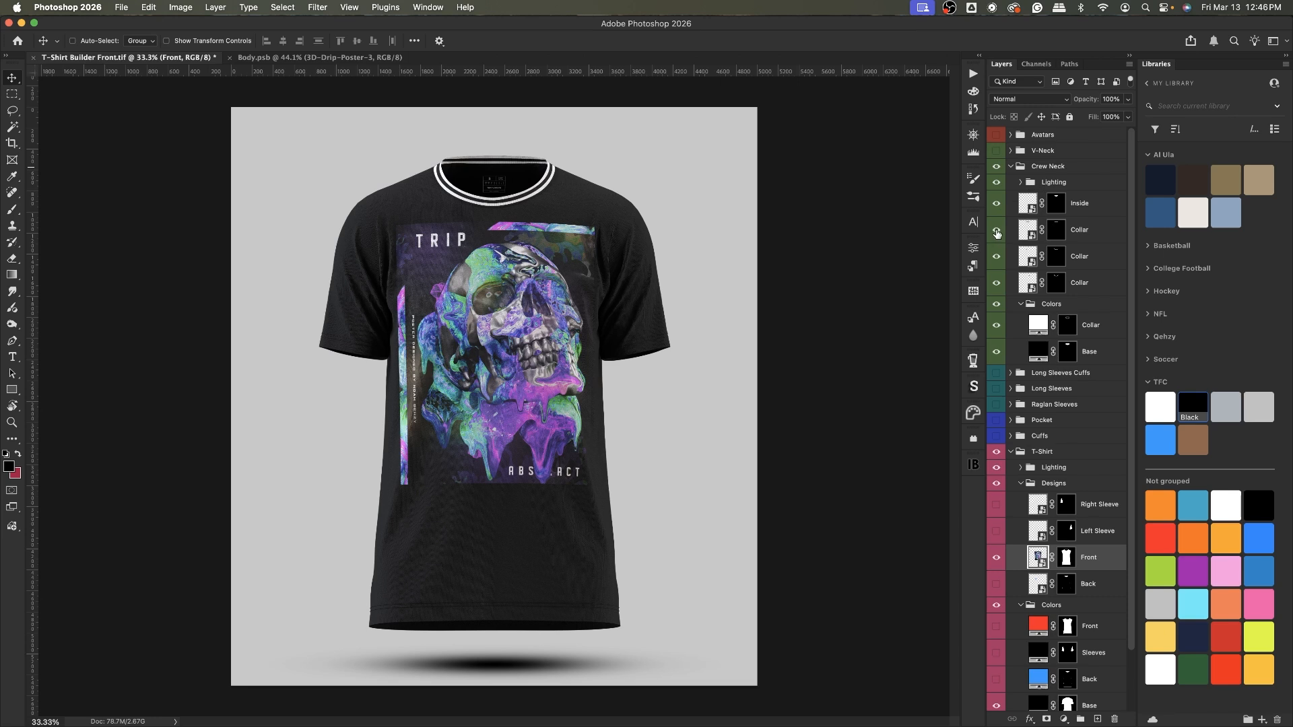
left_click_drag(997, 233, 992, 248)
left_click(1038, 324)
double_click(1037, 324)
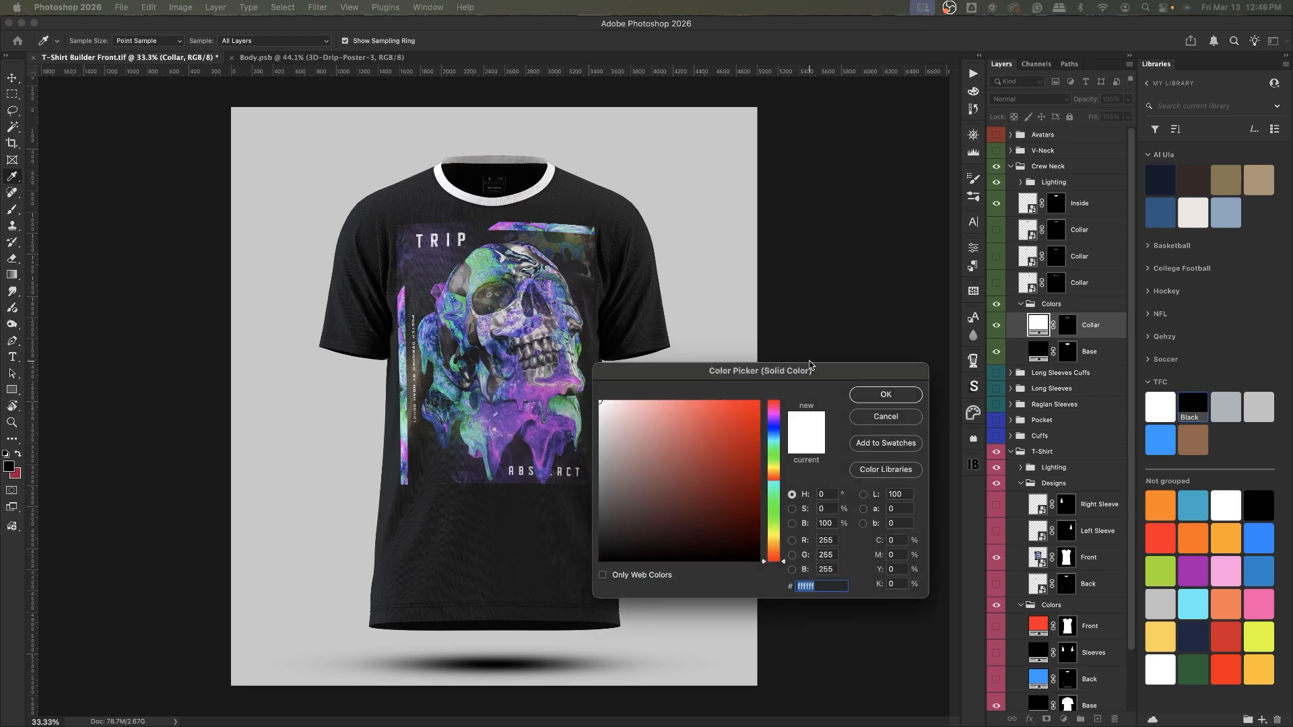
left_click_drag(684, 456, 541, 614)
left_click(892, 400)
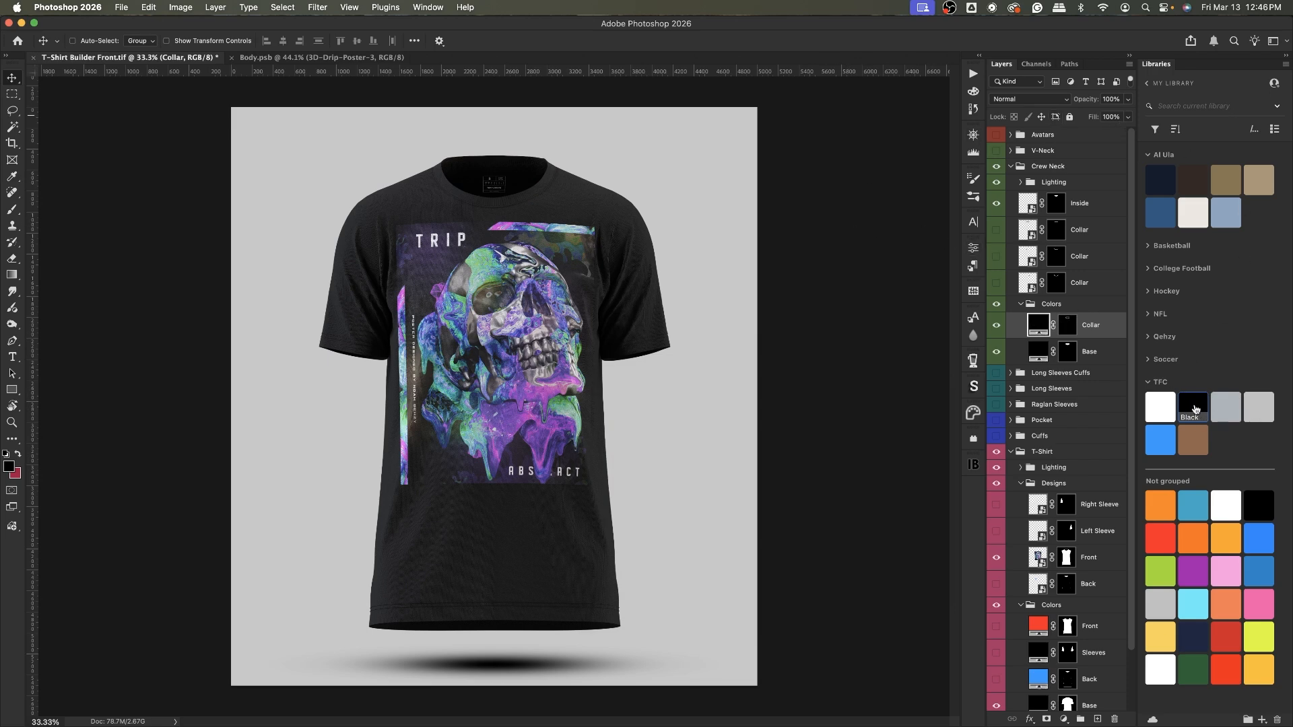
left_click(432, 12)
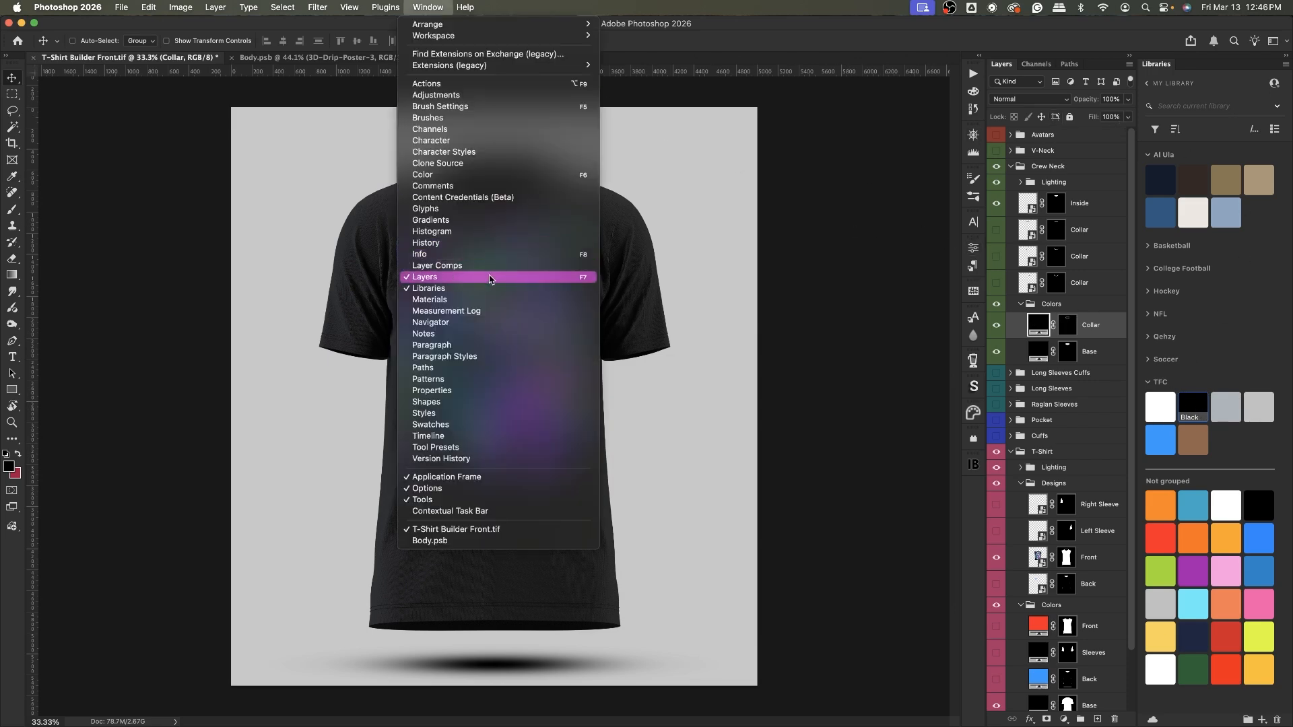
left_click(750, 40)
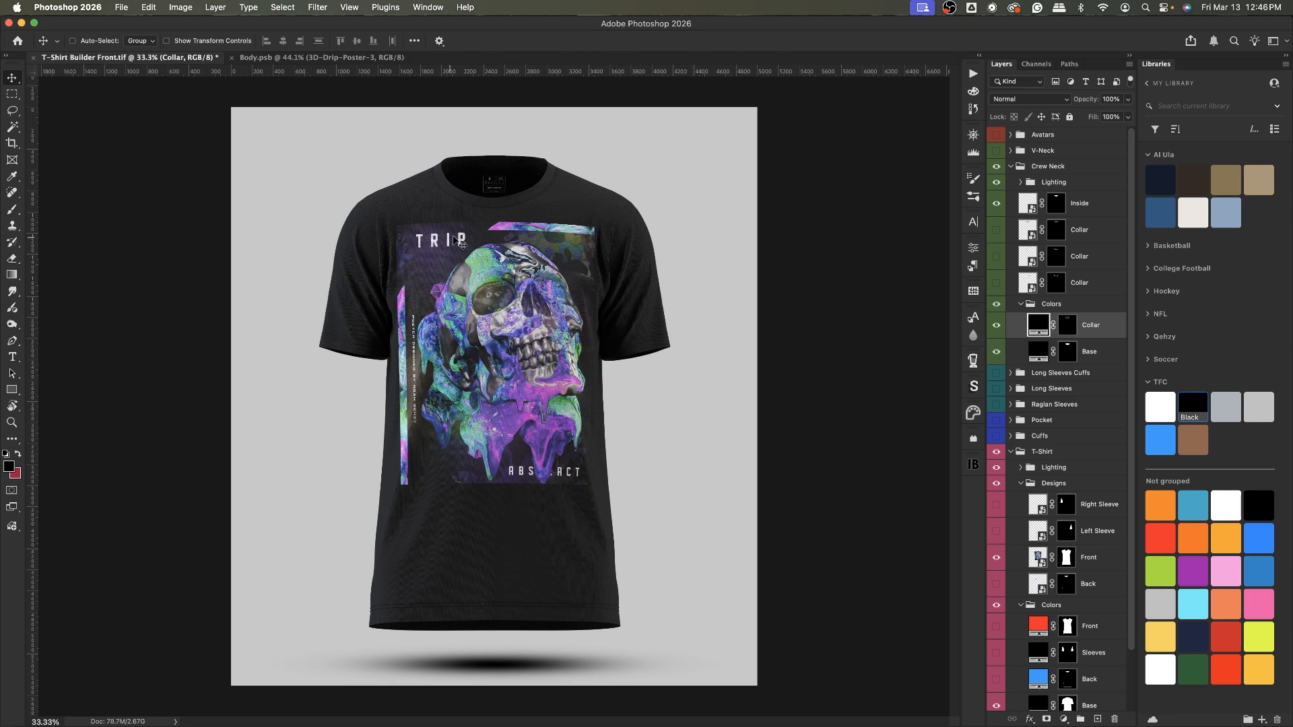
Step: Scale the poster in Body.psb down further to about 85% of its size, save it and check the mock-up
left_click(292, 59)
key("ctrl+t")
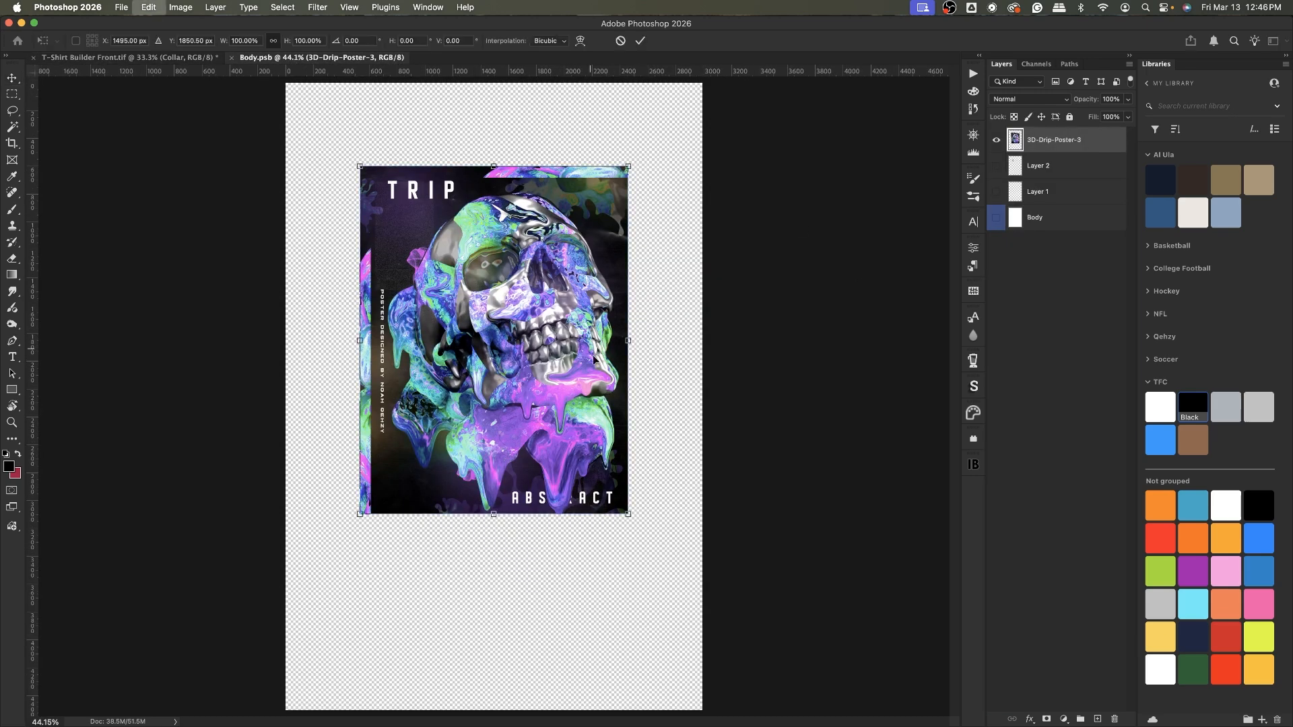
left_click_drag(501, 519, 499, 466)
key("Return")
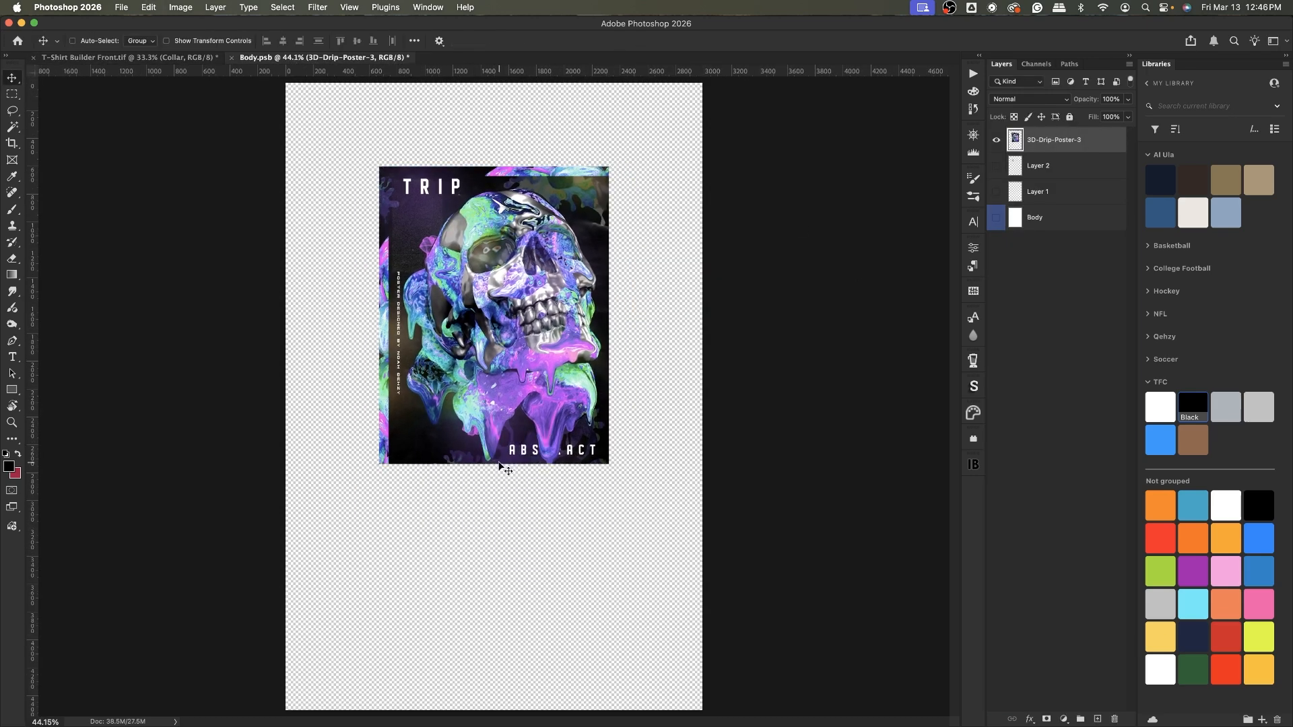
key("super+s")
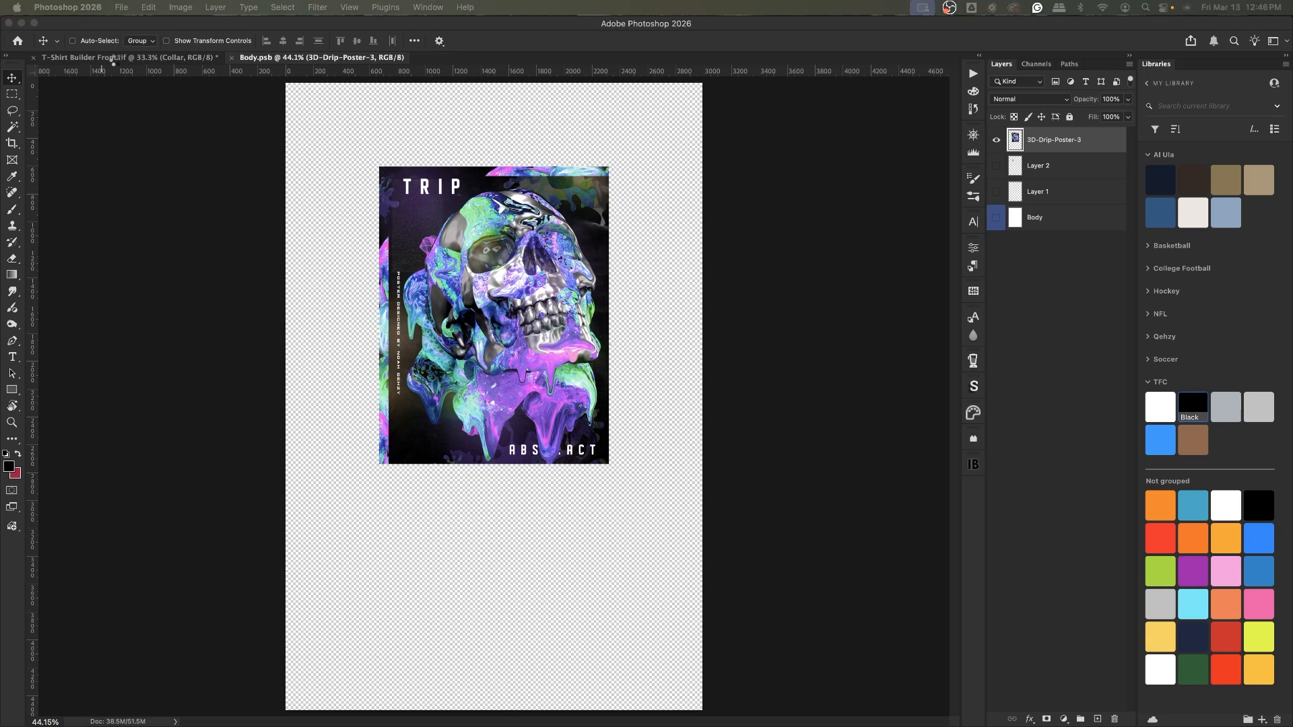
left_click(113, 58)
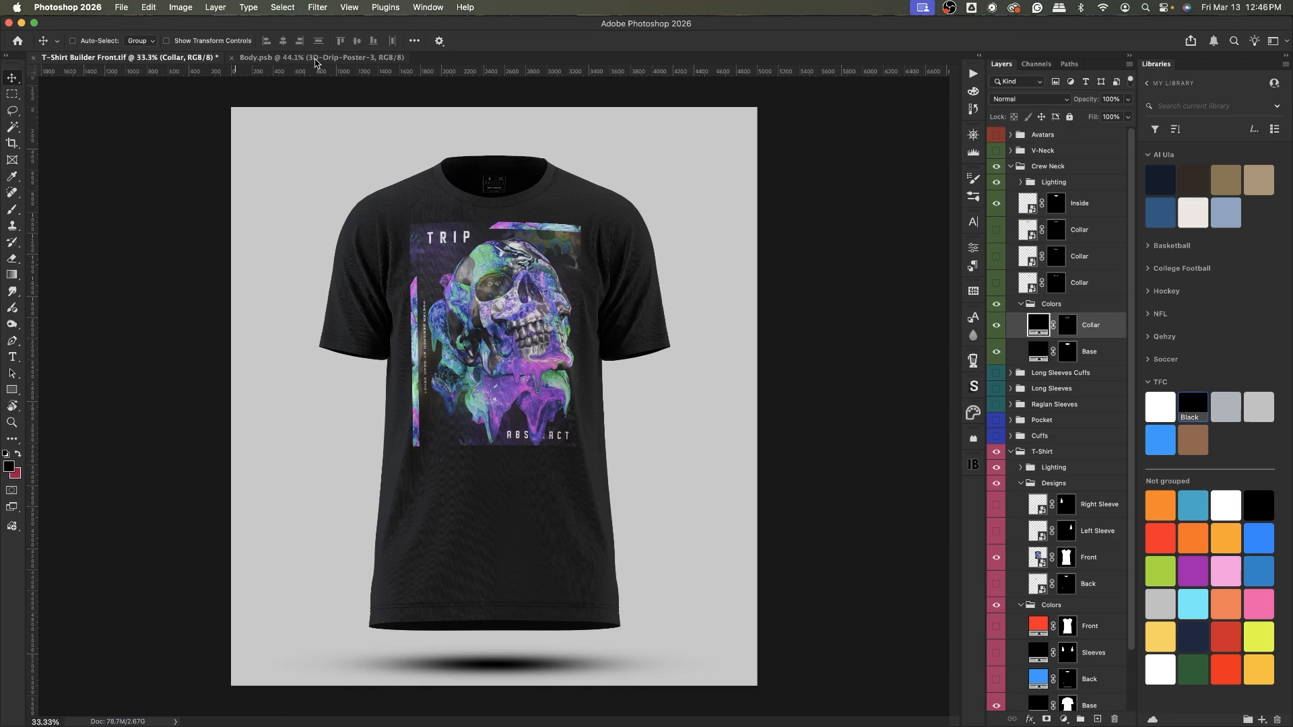
Step: Sample a dark purple from the lower part of the poster in Body.psb as the background color
left_click(309, 58)
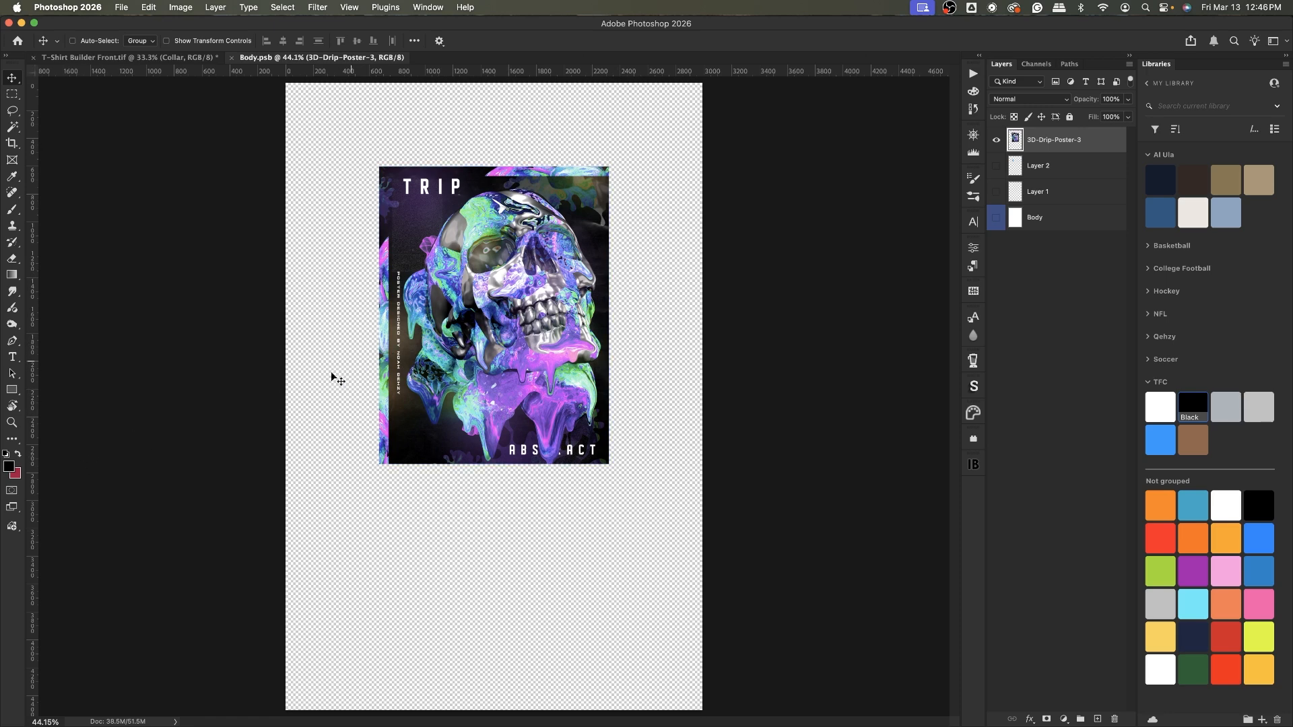
key("i")
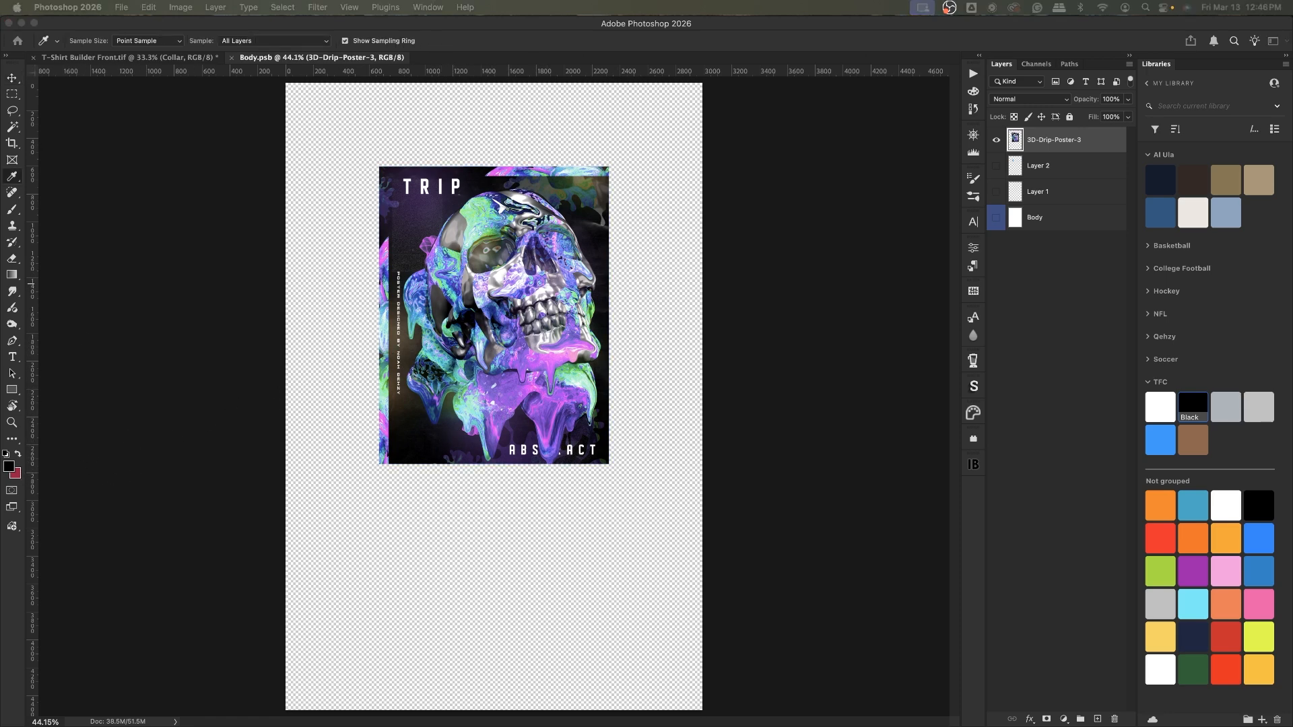
left_click_drag(0, 283, 868, 295)
left_click(449, 440)
left_click(460, 442)
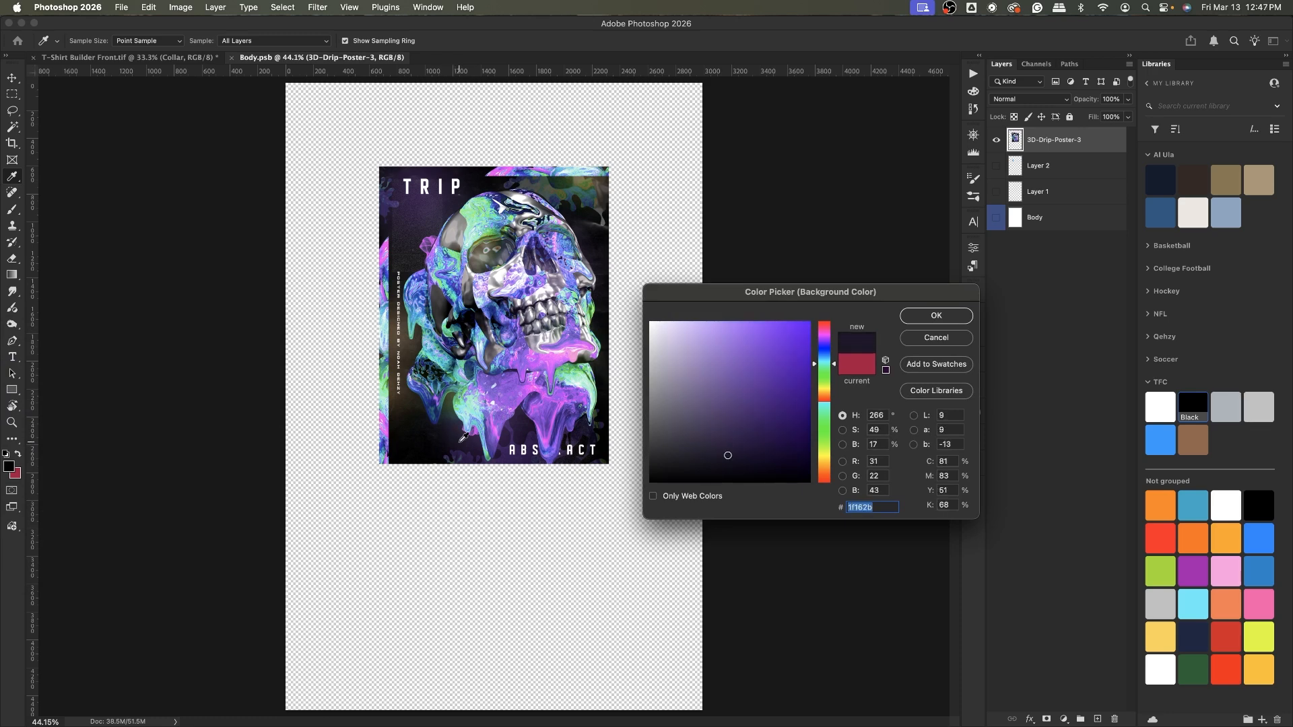
left_click(469, 441)
left_click(938, 314)
Step: Set the T-Shirt group's Base color layer in the mock-up file to 231732
left_click(140, 58)
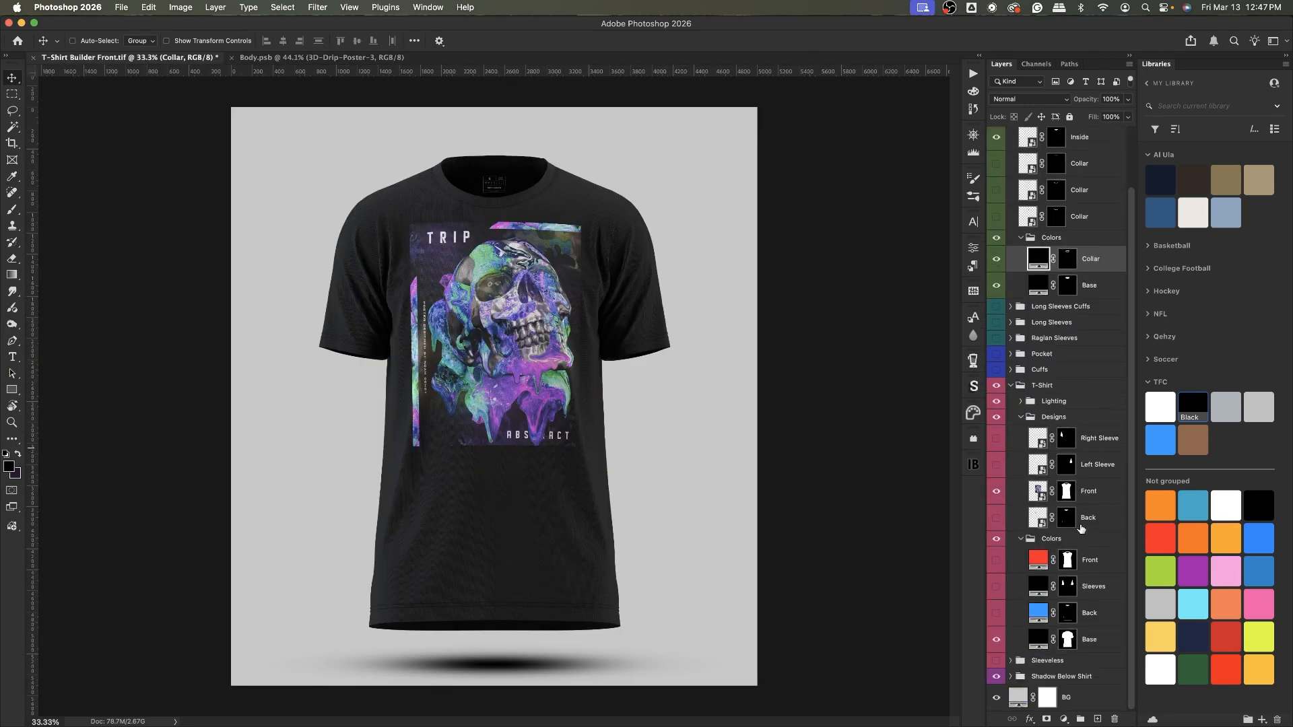
double_click(1034, 642)
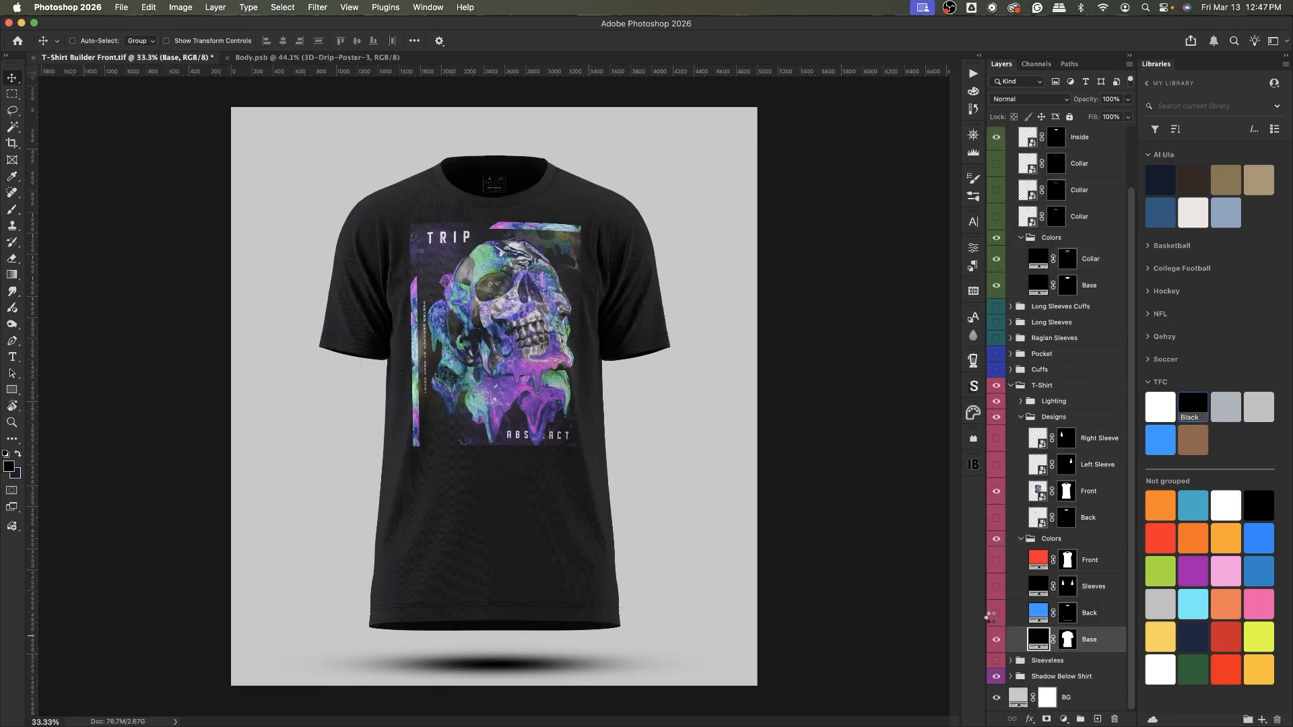
type("231732")
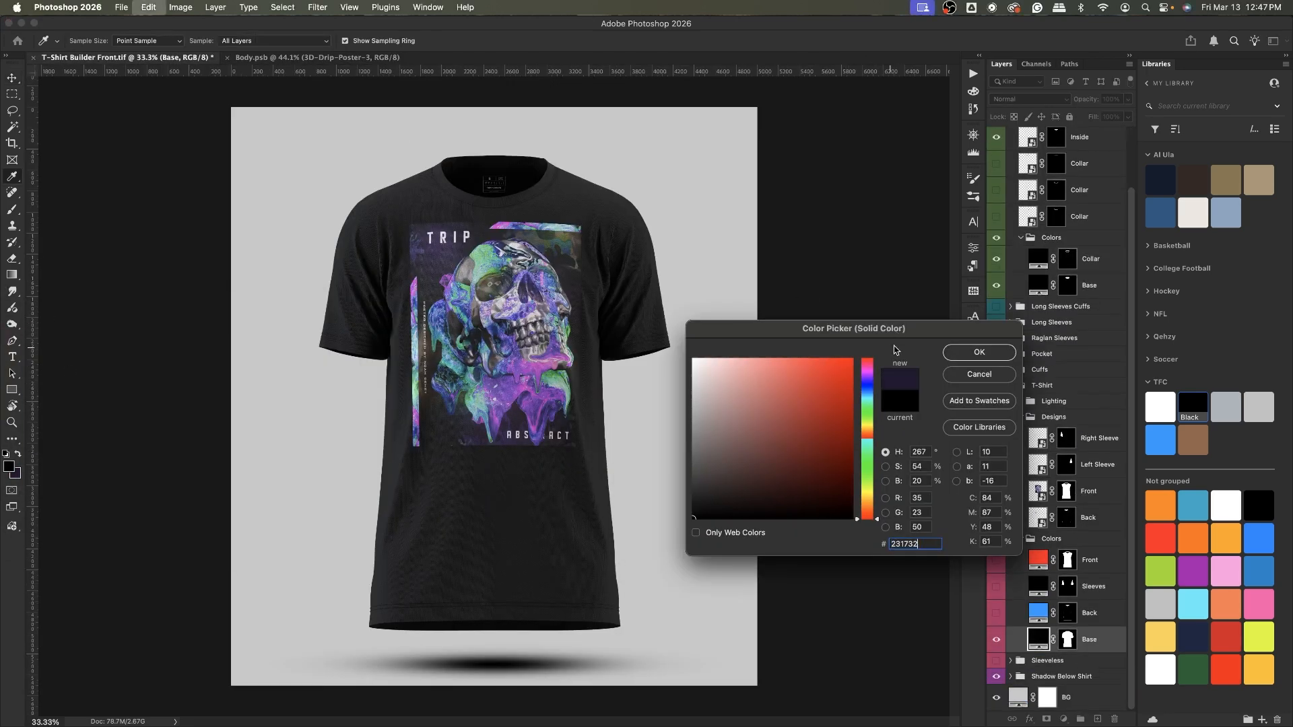
left_click(987, 359)
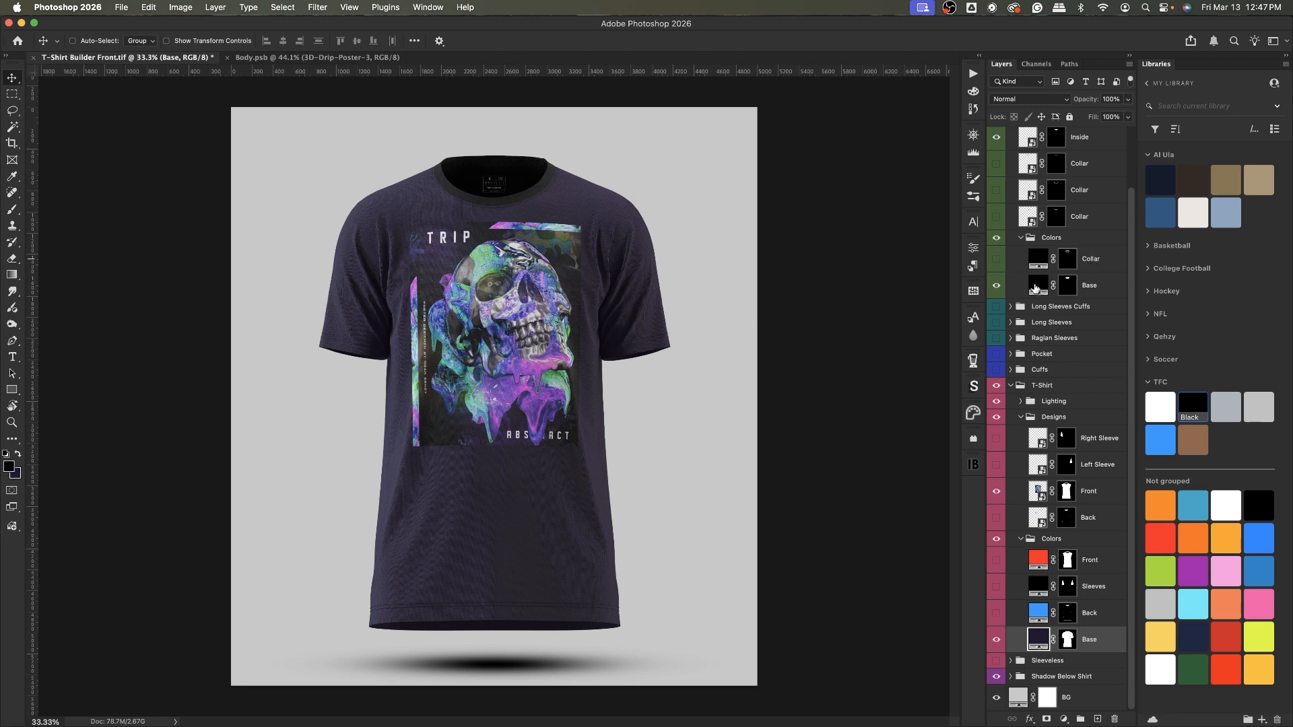
Step: Hide the Crew Neck's Collar color layer and recolor its Base layer to the shirt's dark purple
double_click(1037, 285)
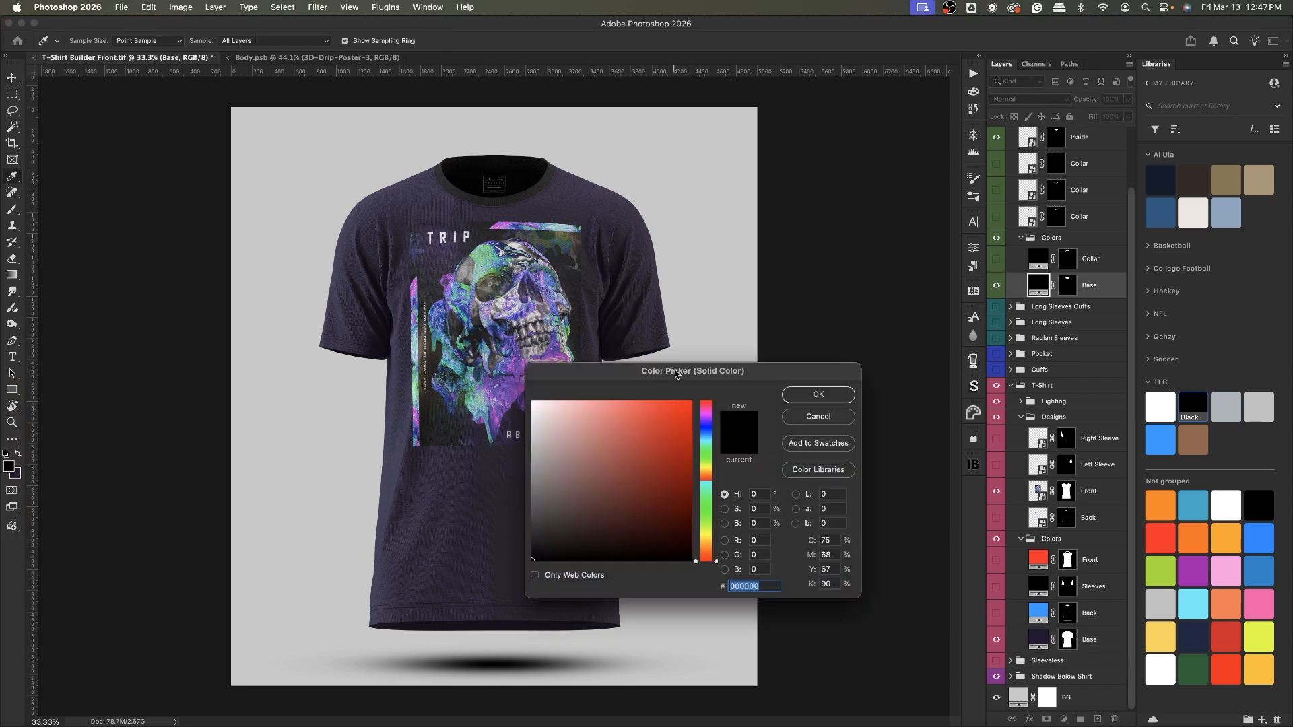
left_click(495, 202)
left_click(819, 394)
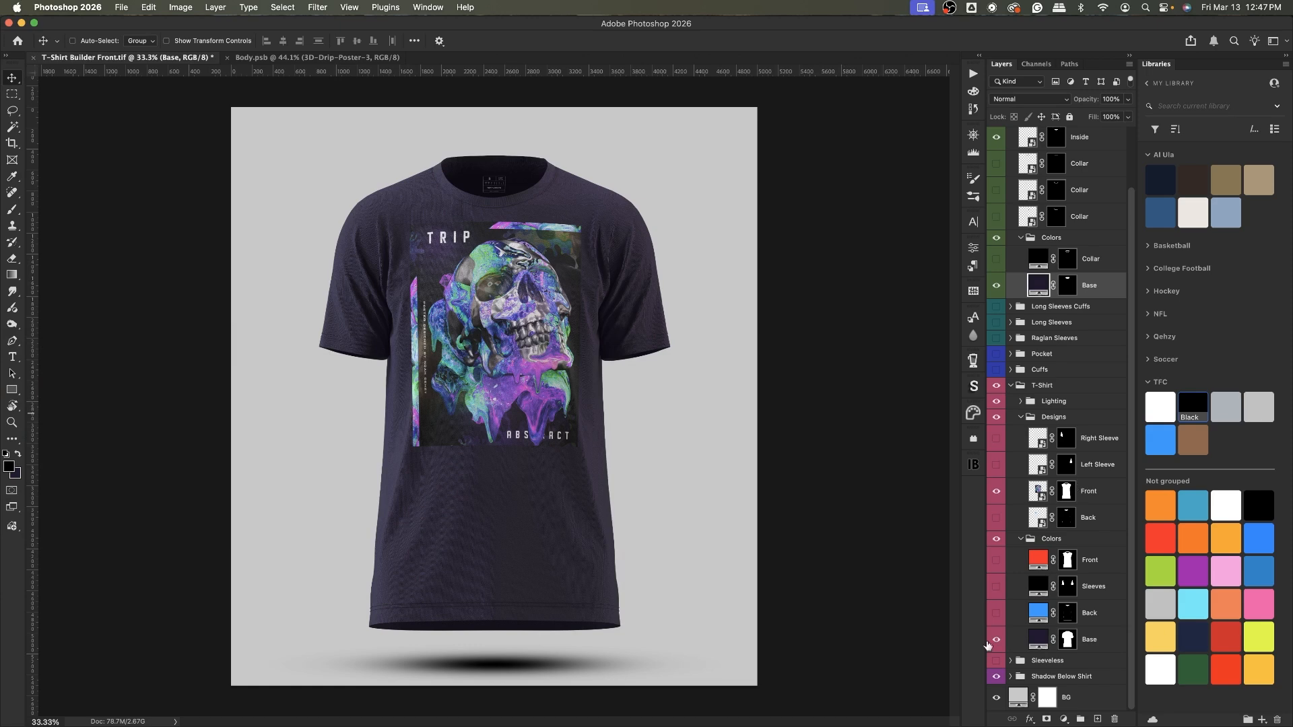
Step: Hide the BG background layer and collapse the T-Shirt group
left_click(996, 698)
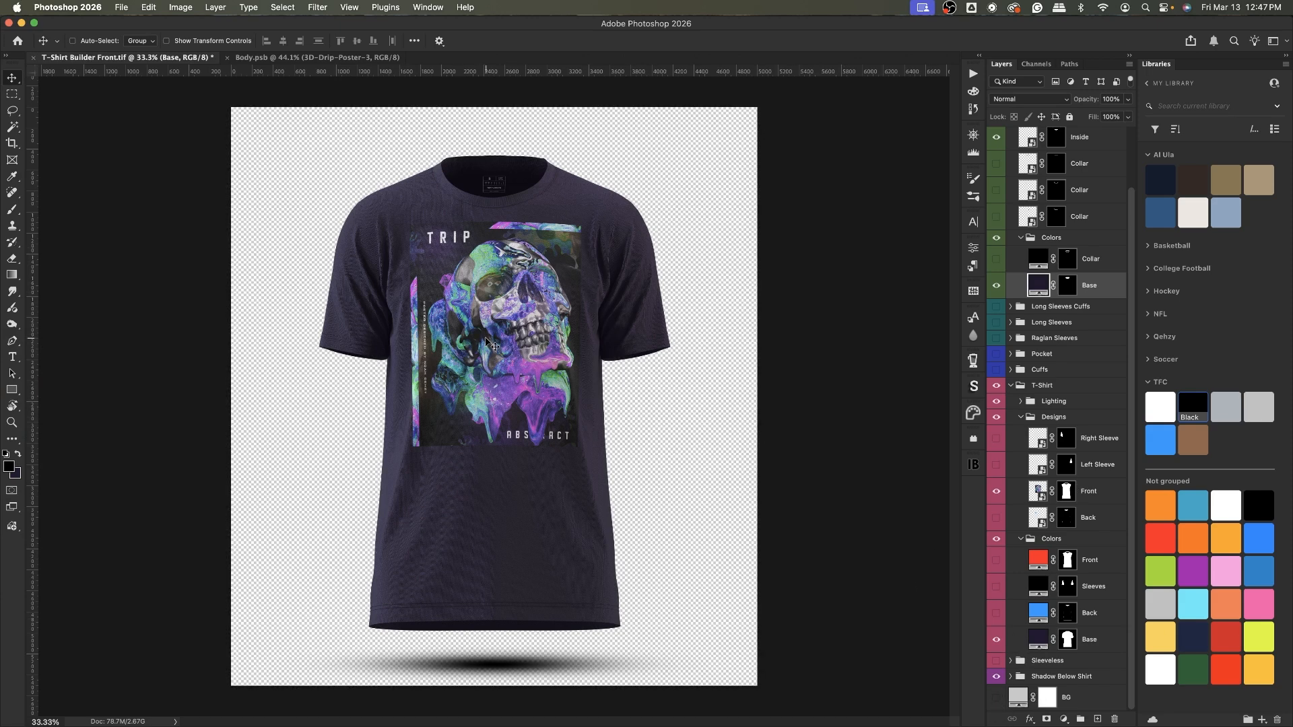
scroll(1046, 278, "up", 2)
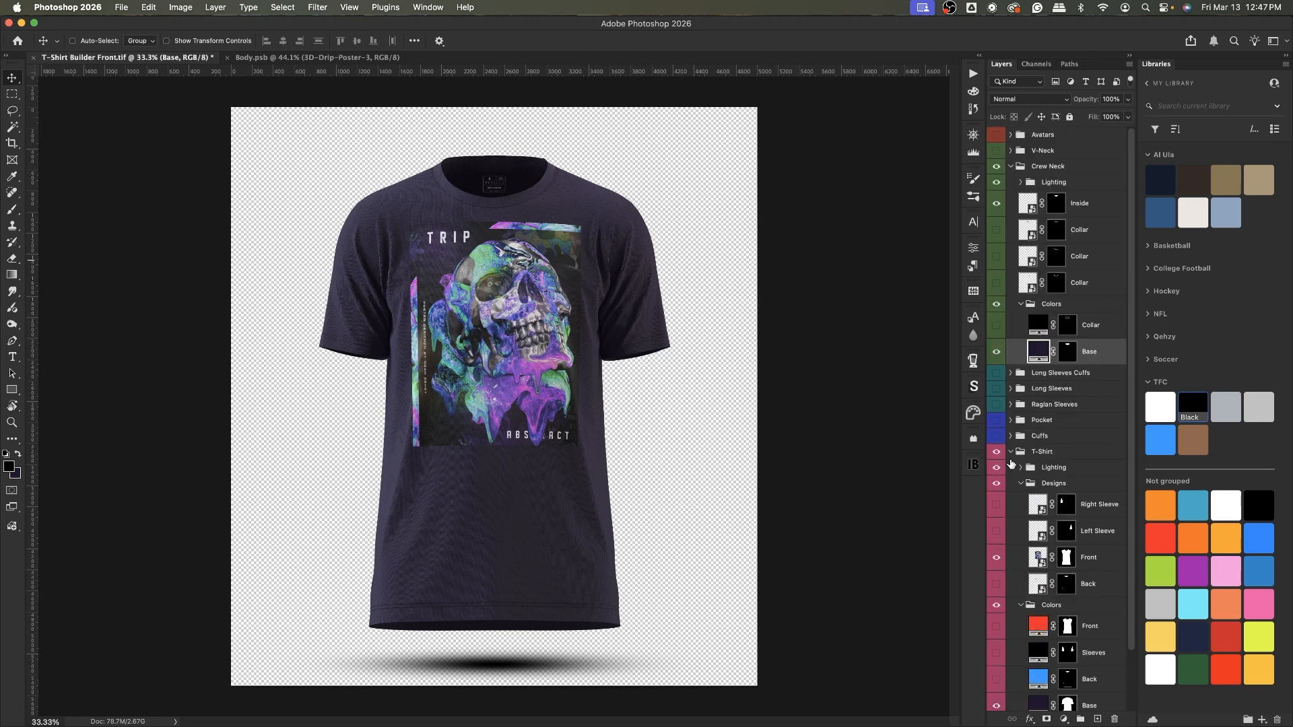
left_click(1011, 452)
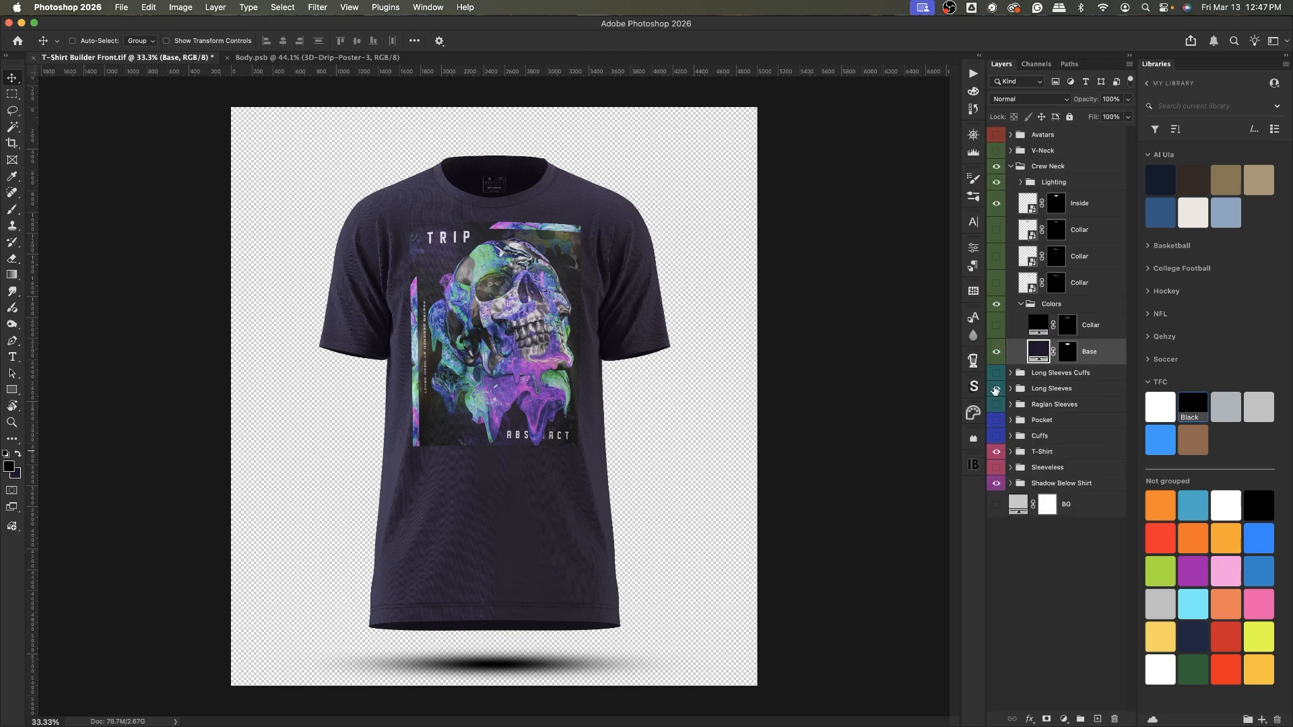
Step: Show the Long Sleeves group and hide its Right Sleeve and Left Sleeve design layers
left_click(996, 388)
left_click(1011, 389)
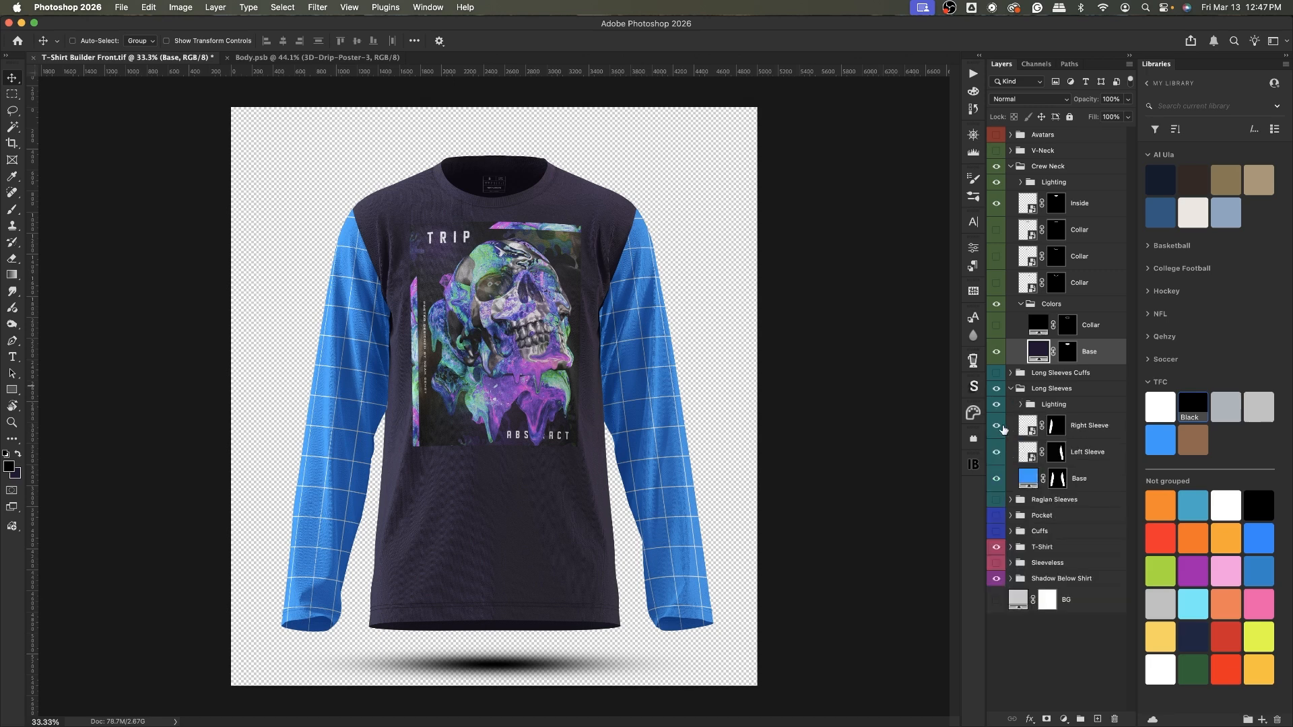
left_click(1000, 453)
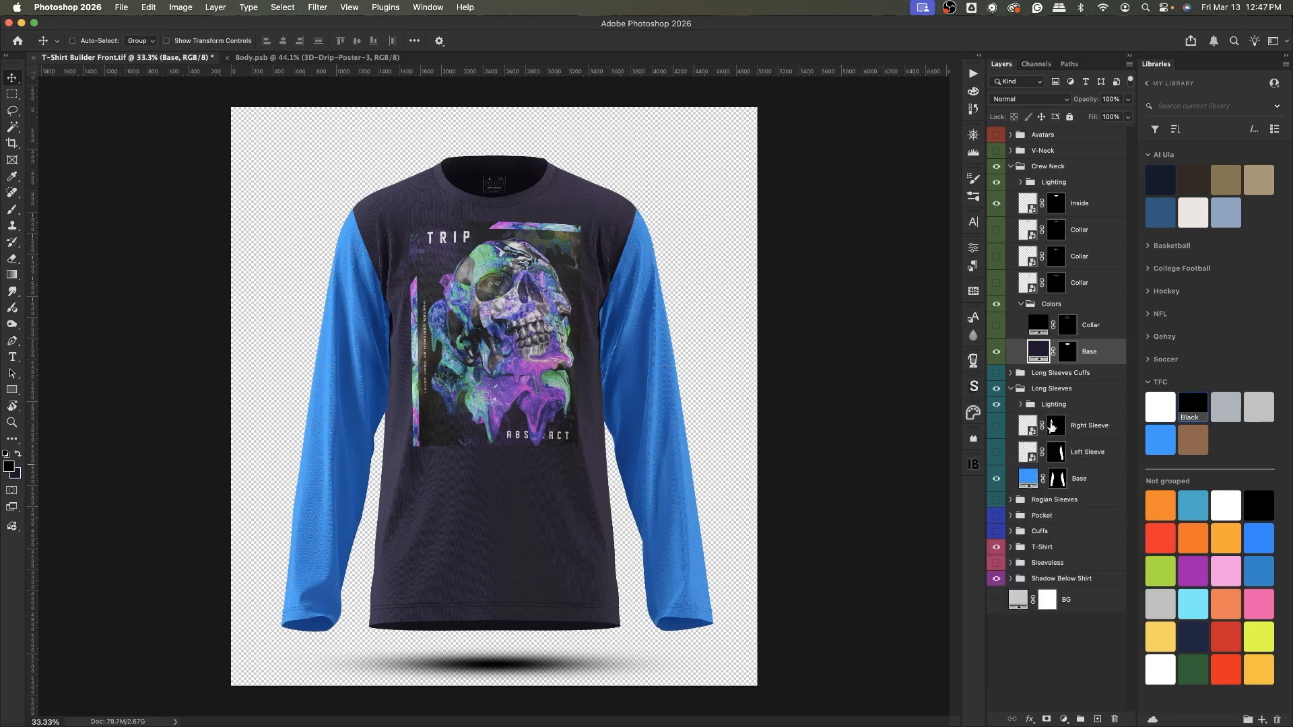
Step: Recolor the Long Sleeves group's Base layer to the same dark purple as the shirt body
left_click(1044, 480)
key("i")
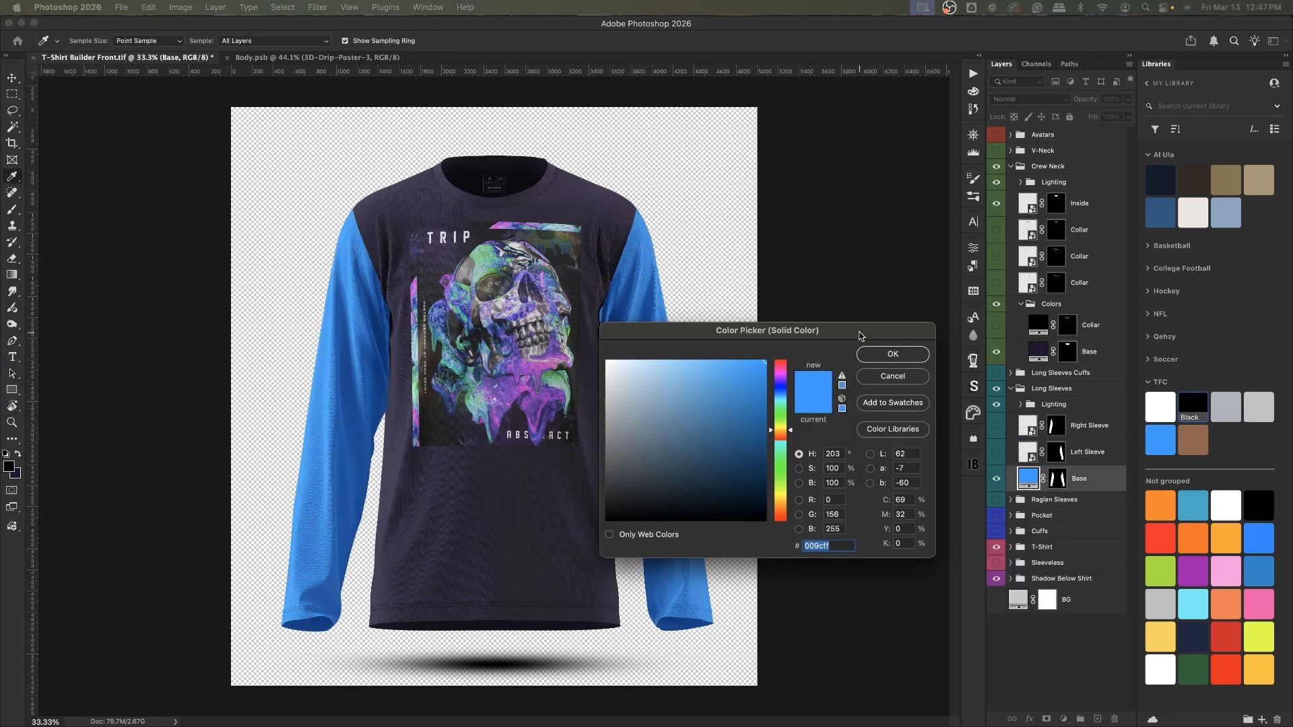
key("super+v")
left_click(890, 355)
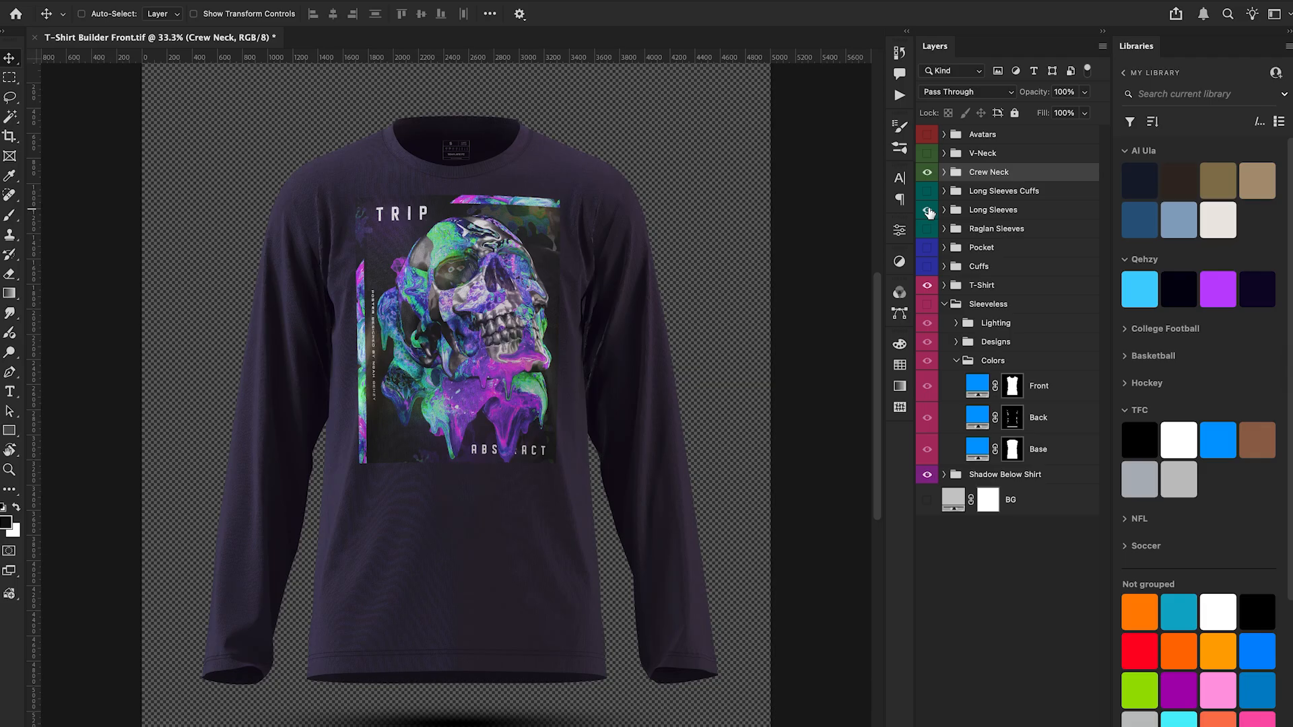
Step: Swap the T-Shirt and Long Sleeves groups for the Sleeveless group and hide its Front and Back color layers
left_click(927, 285)
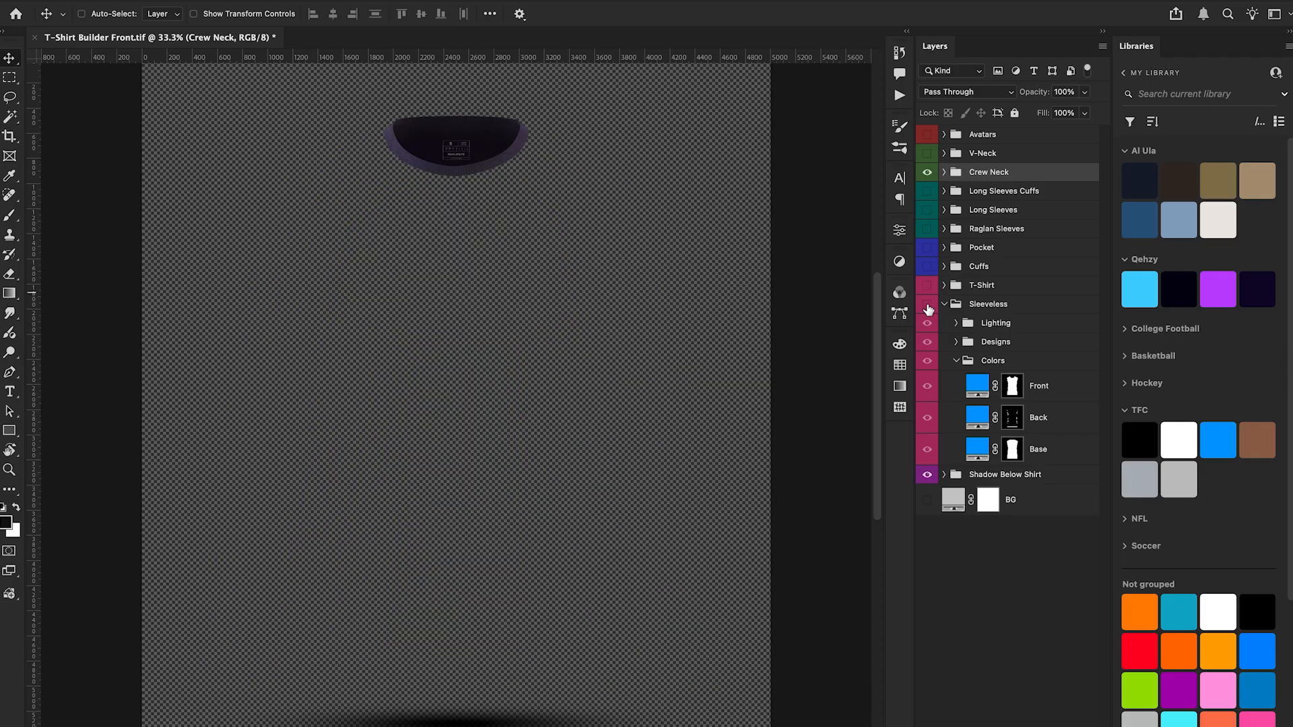
left_click(927, 304)
left_click(927, 386)
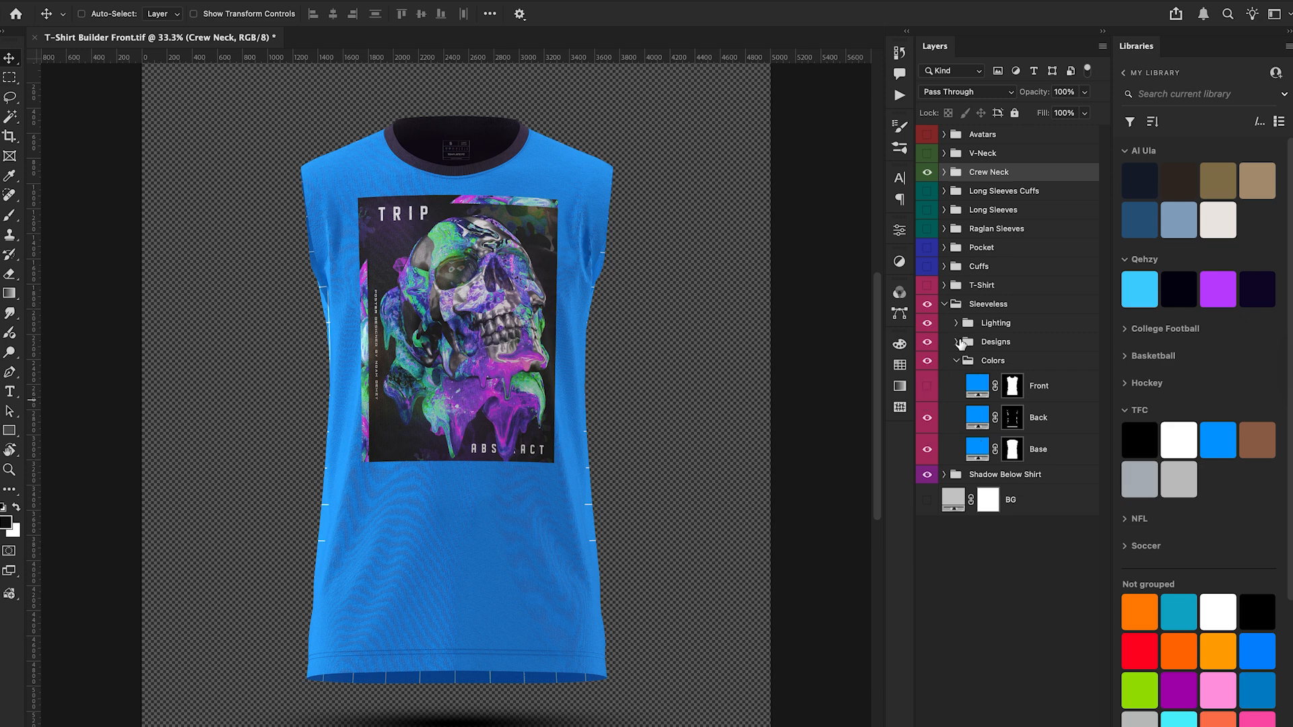
left_click(957, 342)
left_click(927, 481)
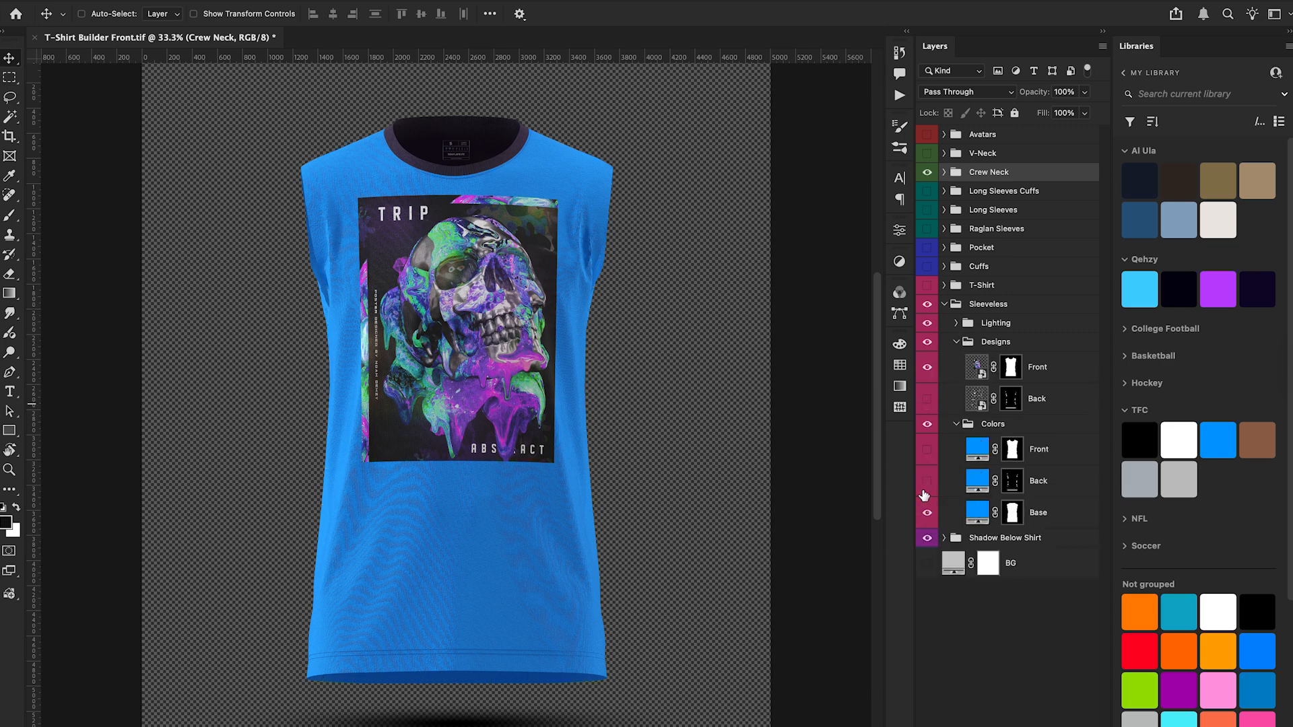
Step: Set the Sleeveless group's Base color layer to 231732
double_click(980, 513)
type("231732")
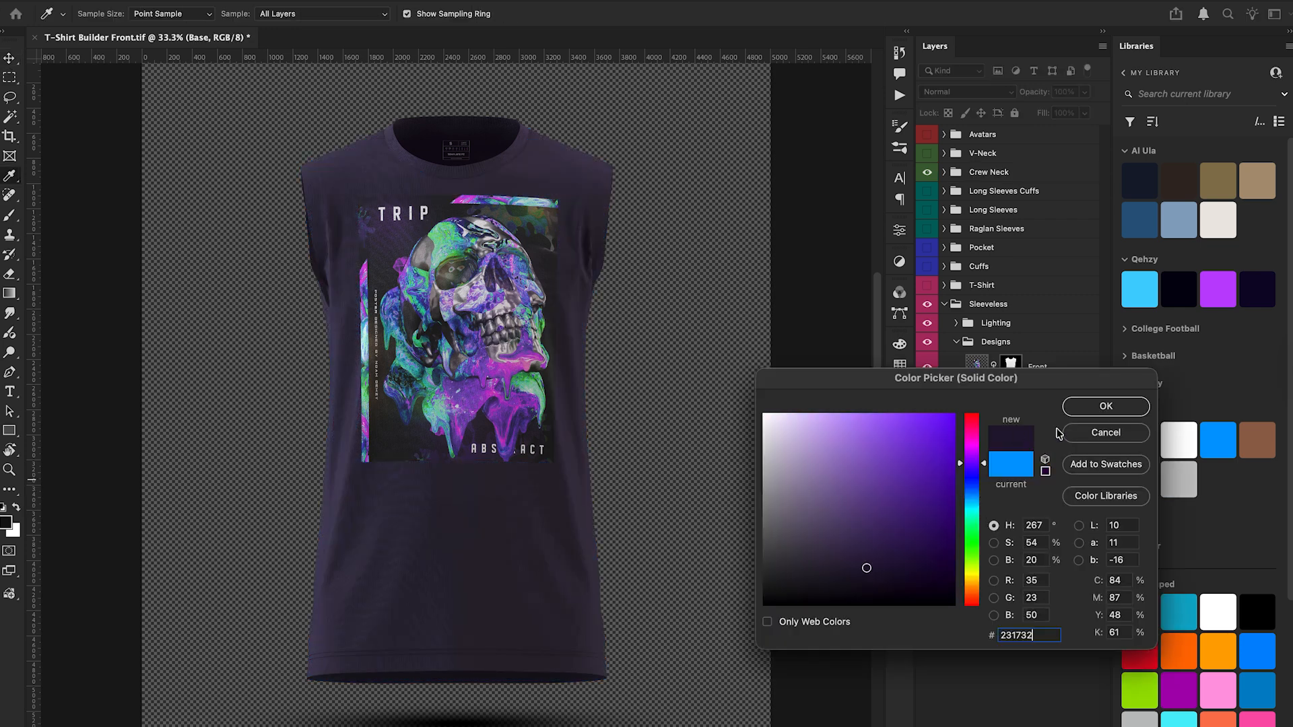
left_click(1105, 406)
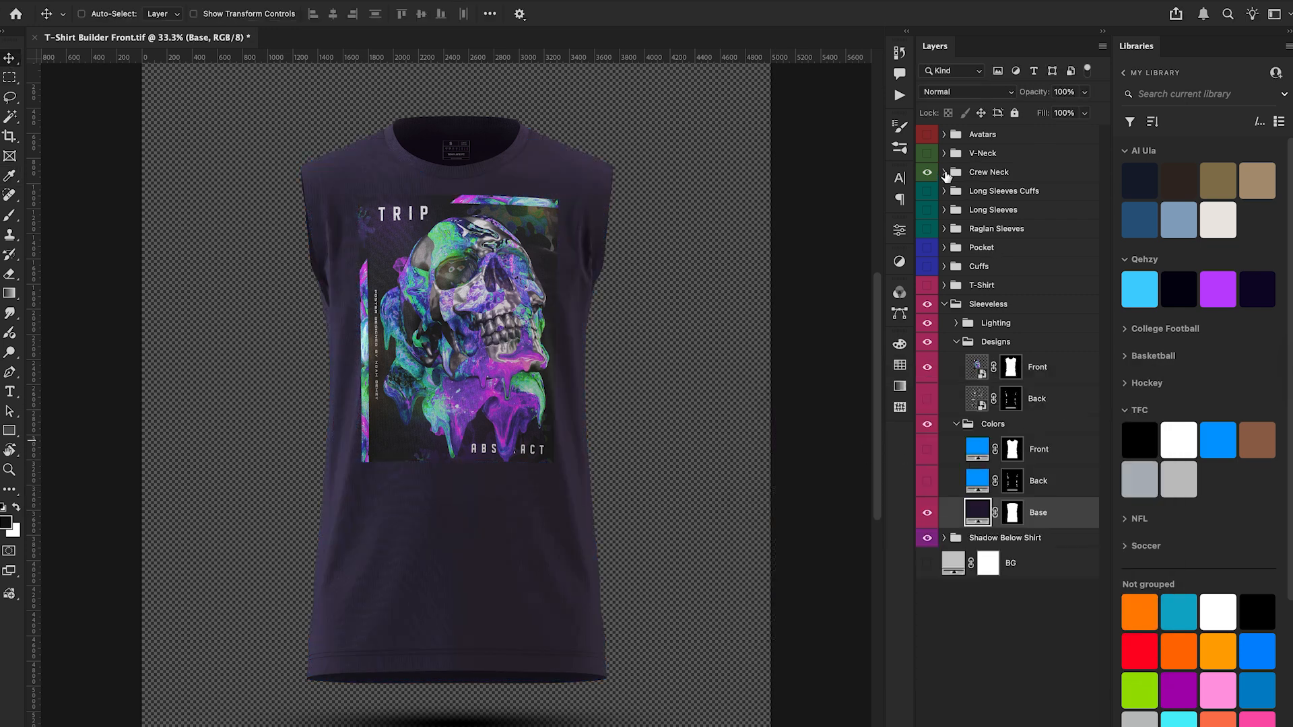
Step: Expand the Crew Neck group and apply the white TFC library color to its Base color layer
left_click(945, 172)
left_click(1043, 400)
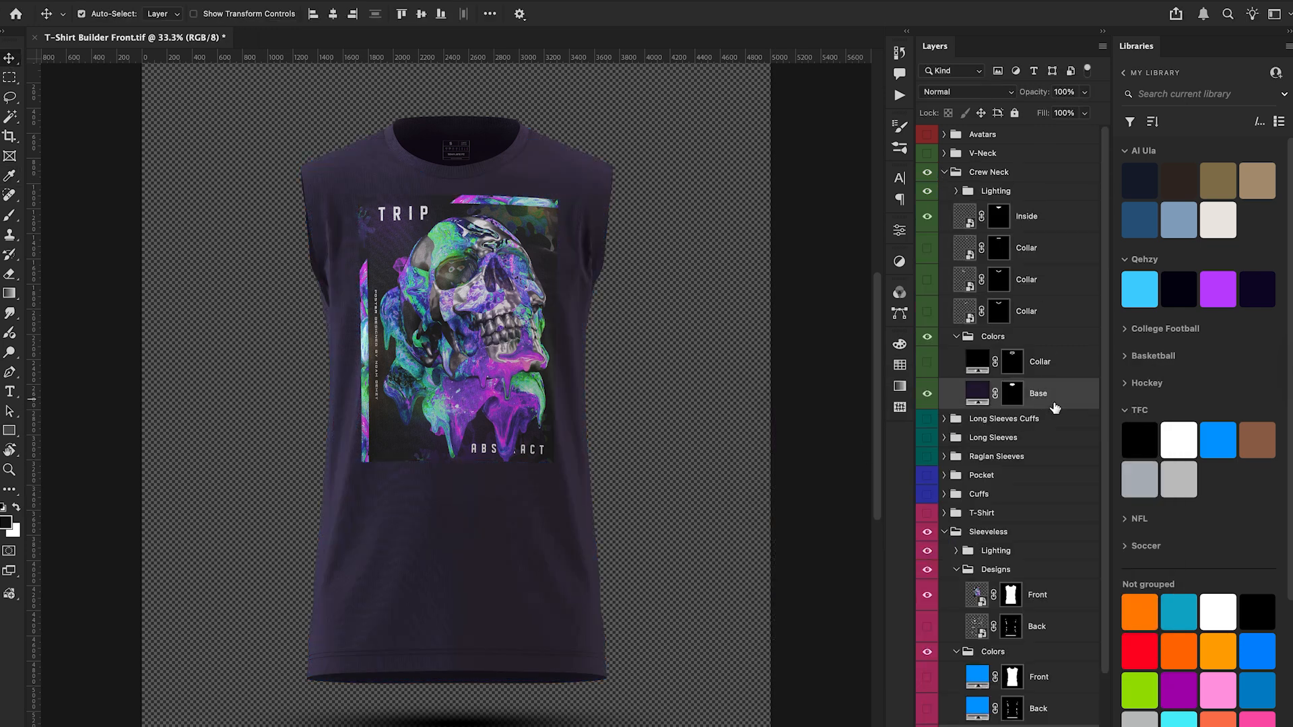
left_click(1179, 441)
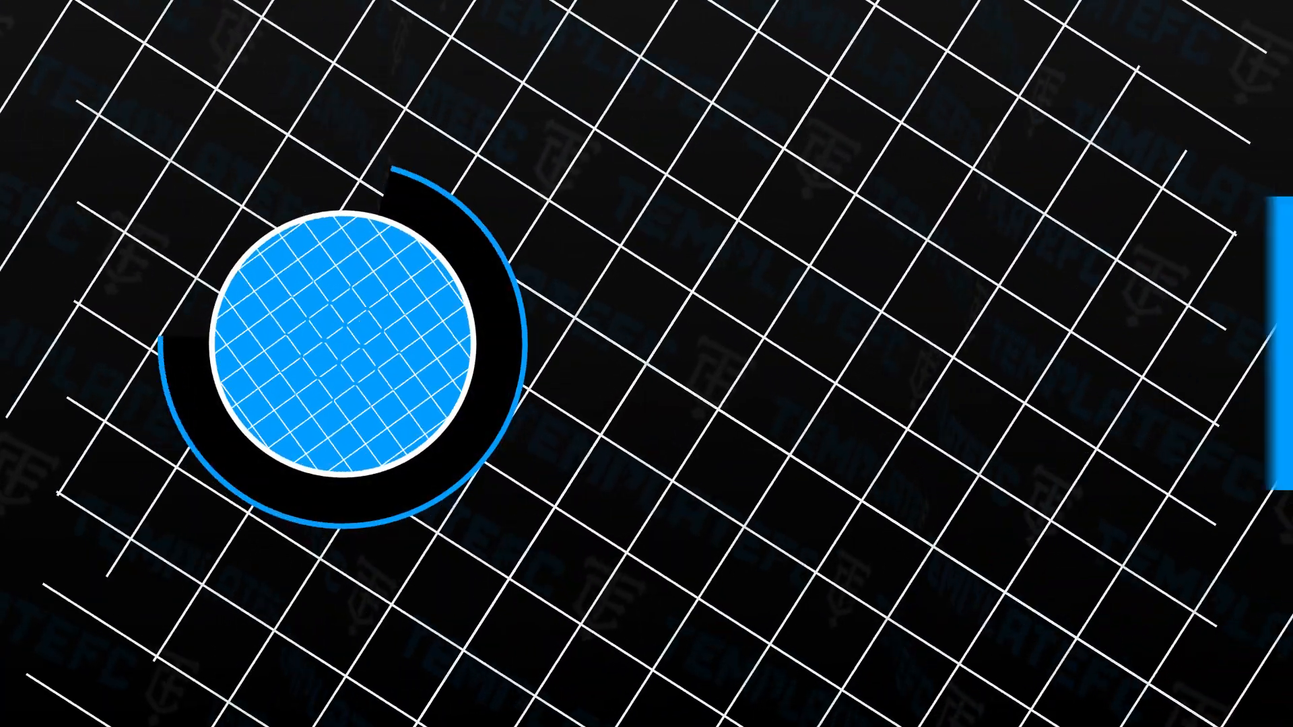